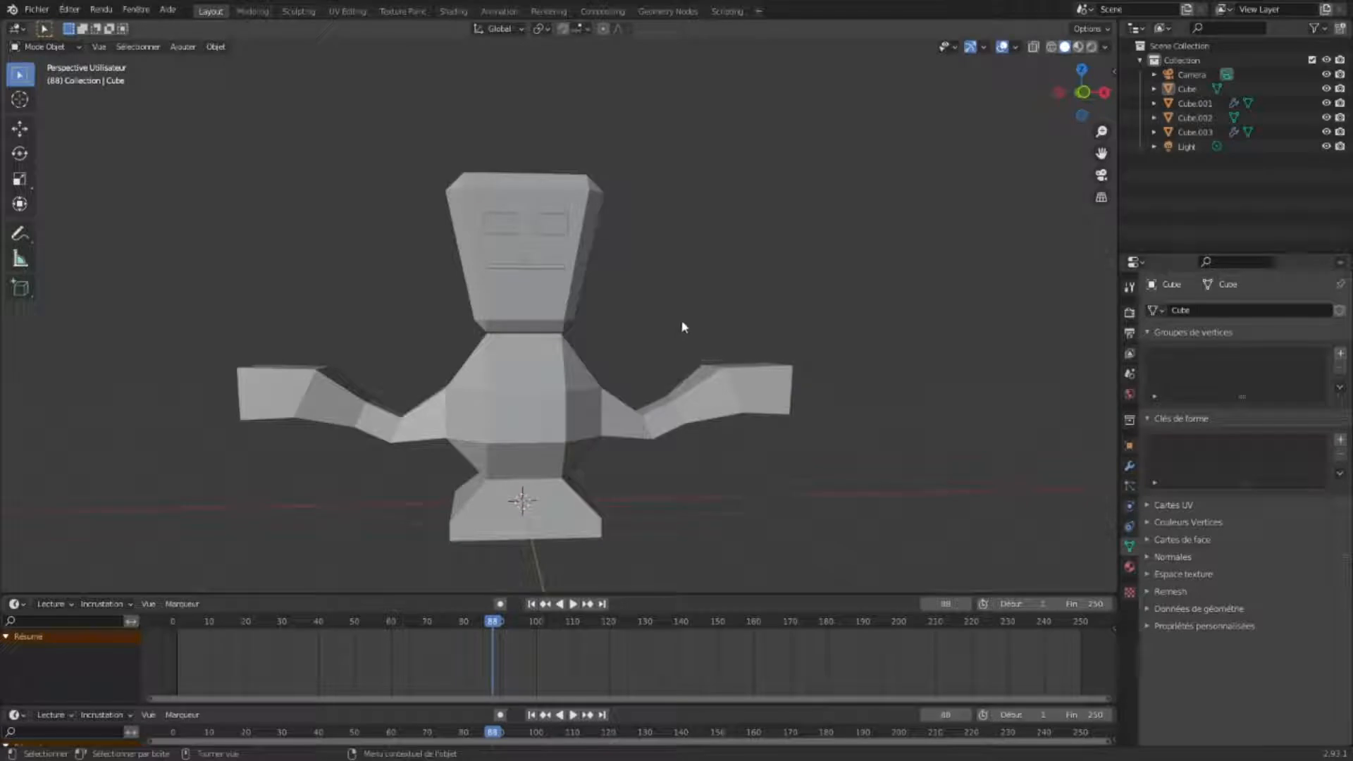
- Select the robot's mouth object and add a Base shape key plus a second shape key
key("KP_1")
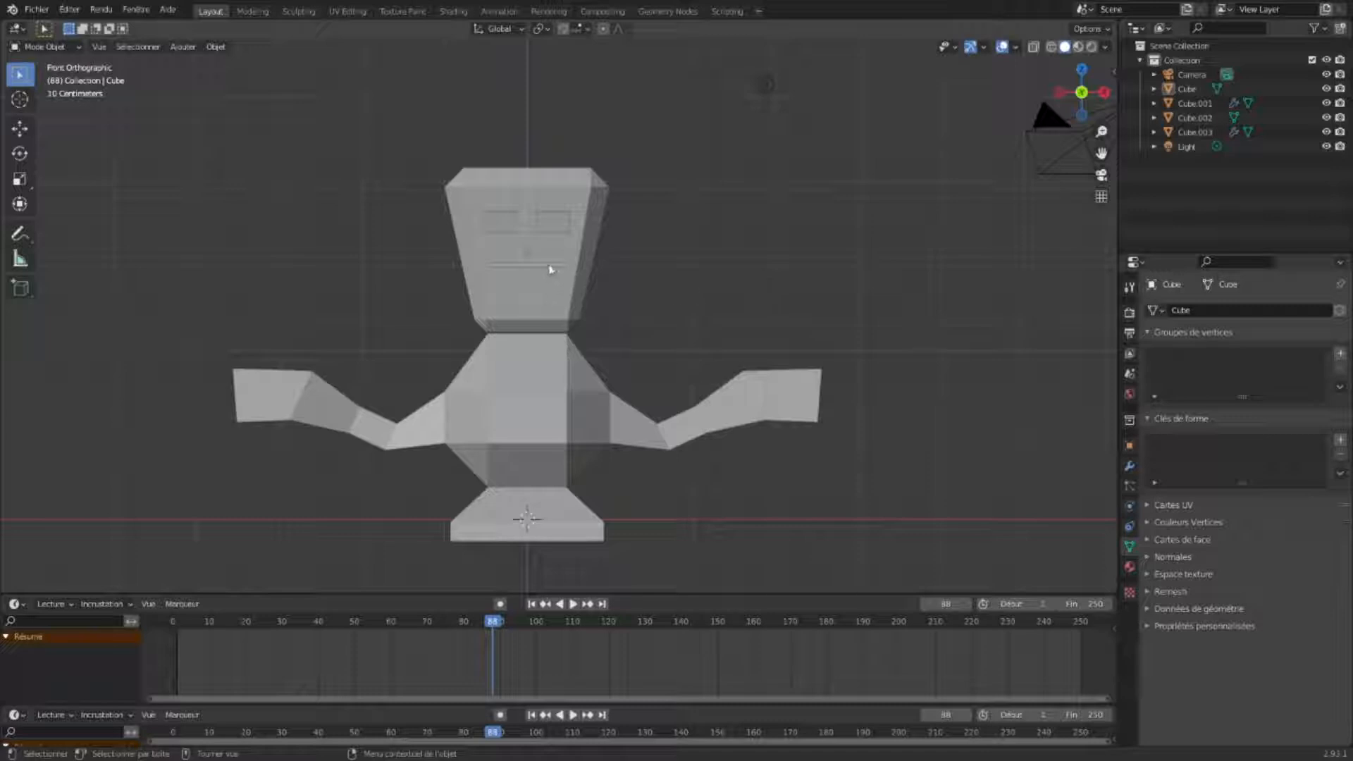
left_click(550, 267)
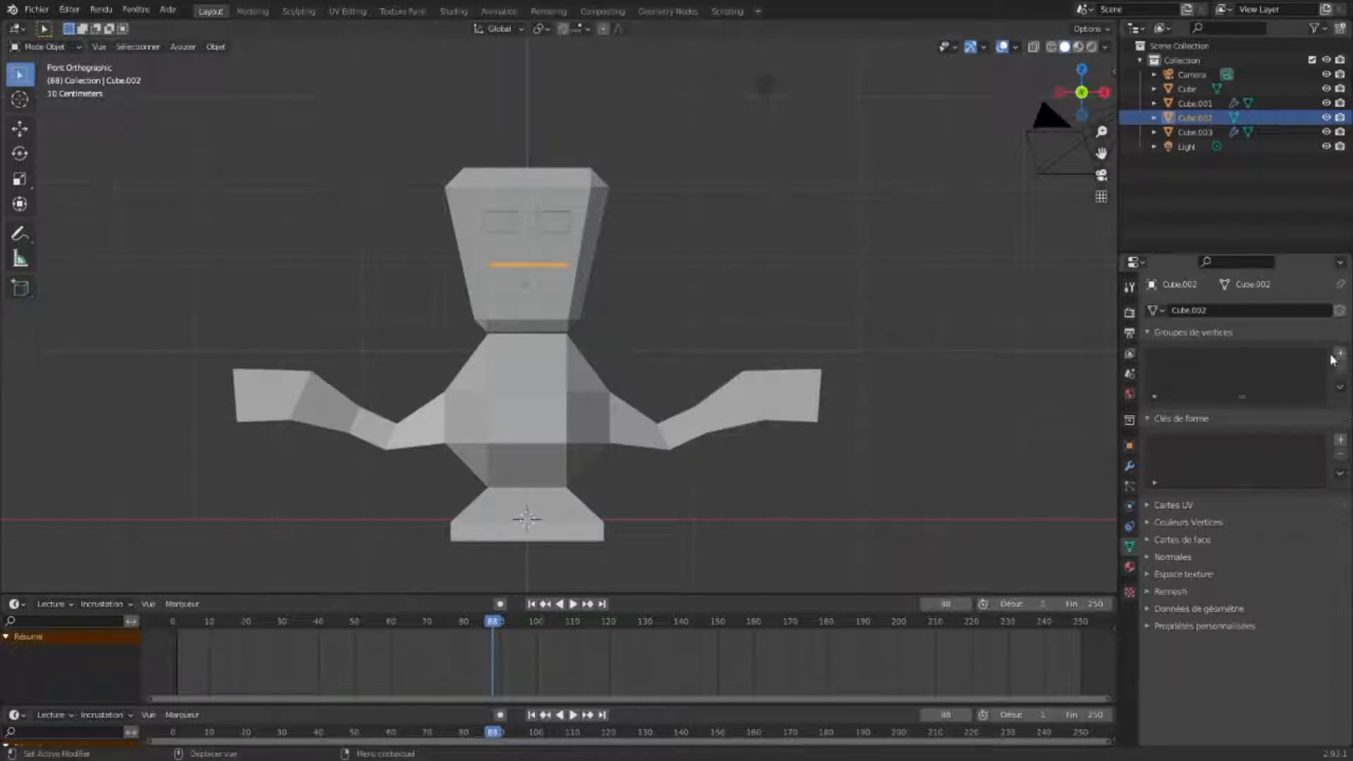
left_click(1340, 441)
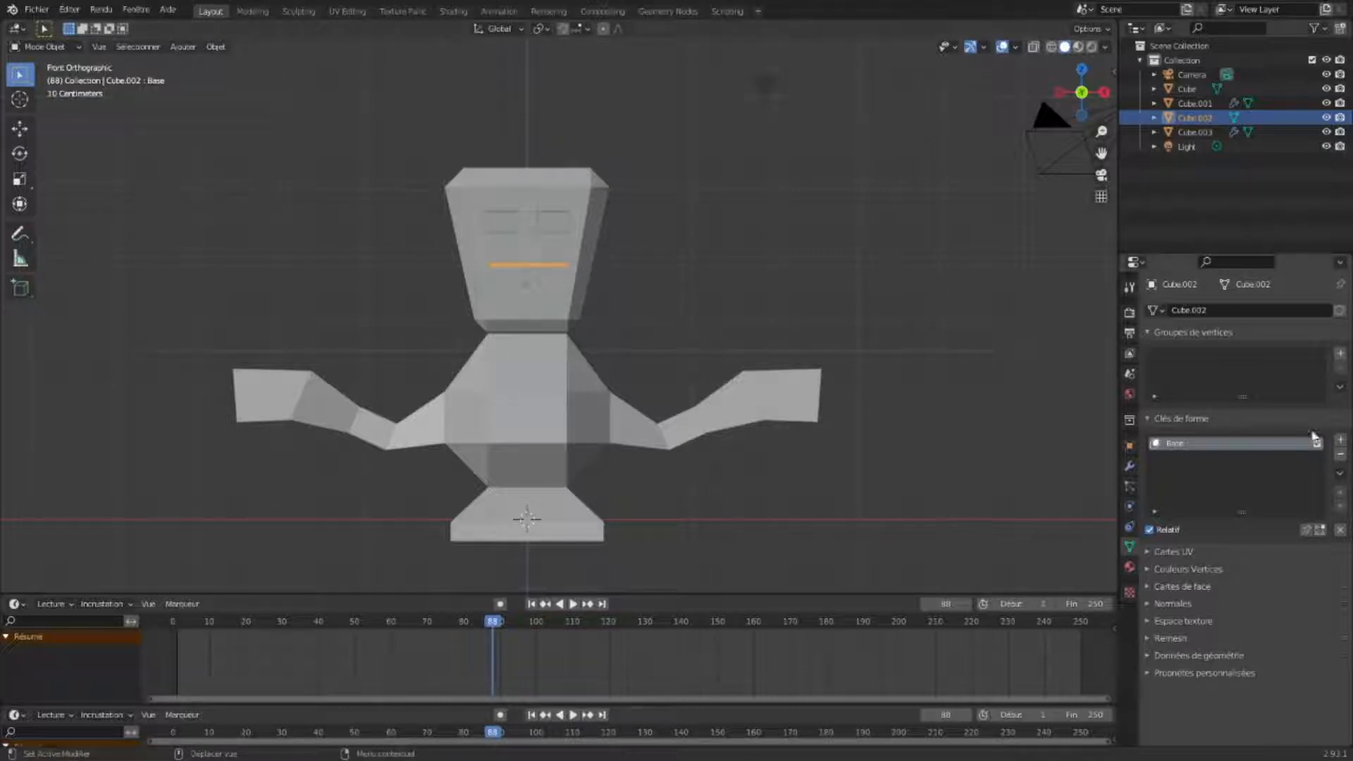
left_click(1341, 440)
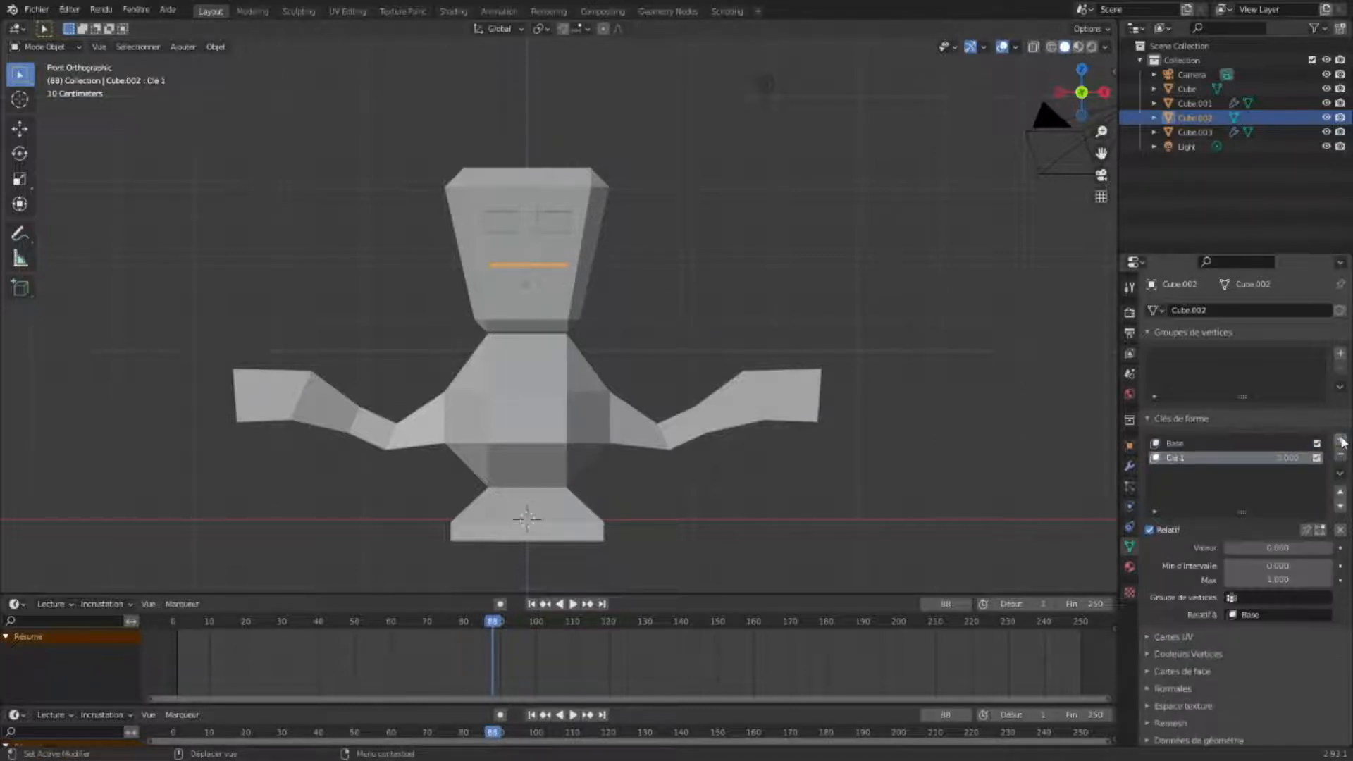
- Rename the second shape key to Voix
double_click(1215, 460)
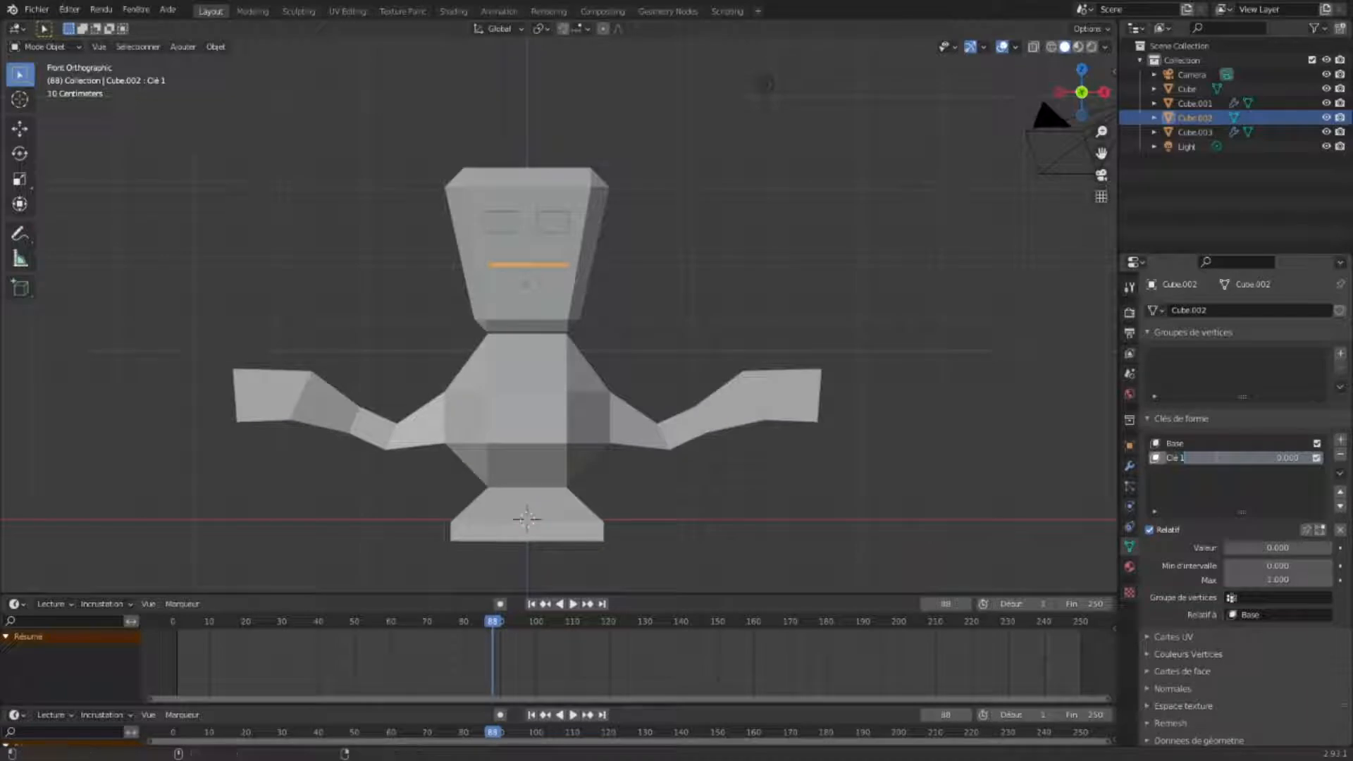
type("Vo")
key("Return")
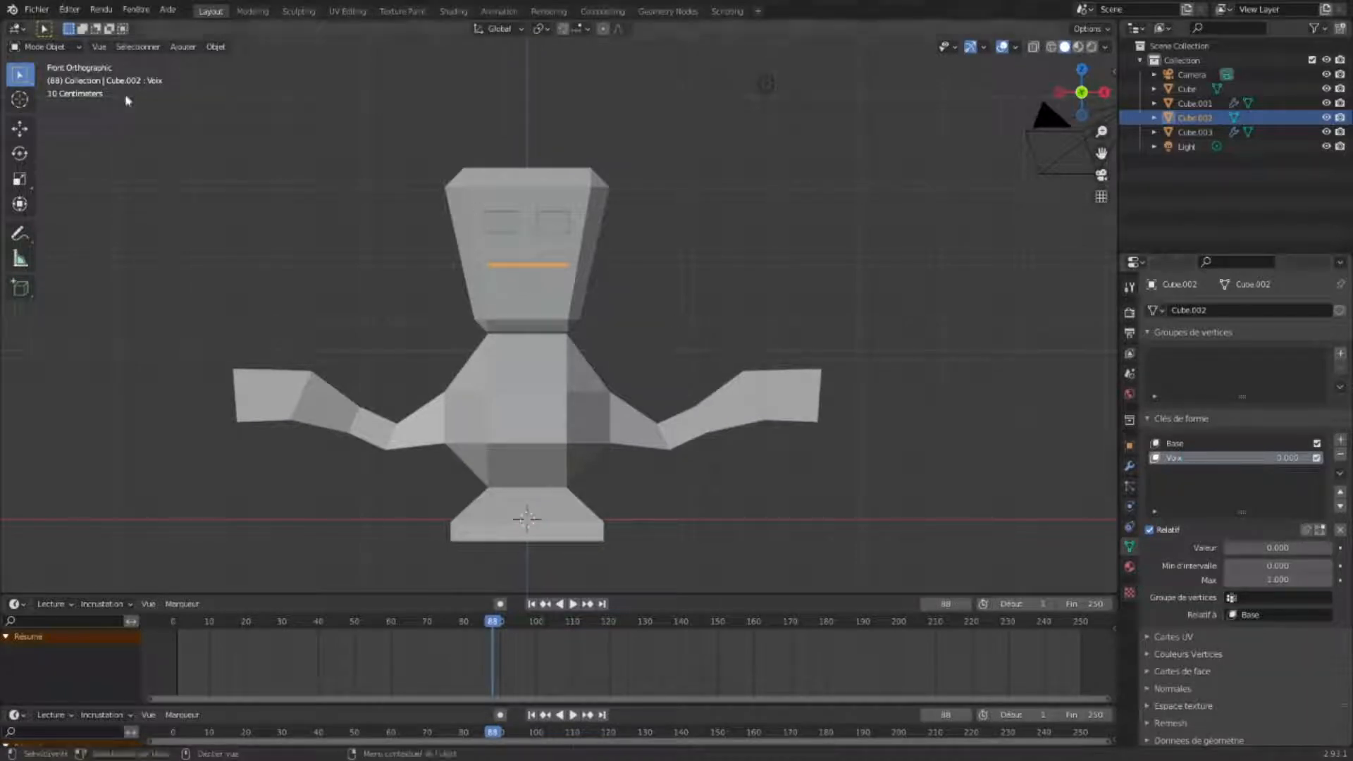
- In Edit Mode, move the mouth's bottom face down along Z to open the mouth
left_click(43, 46)
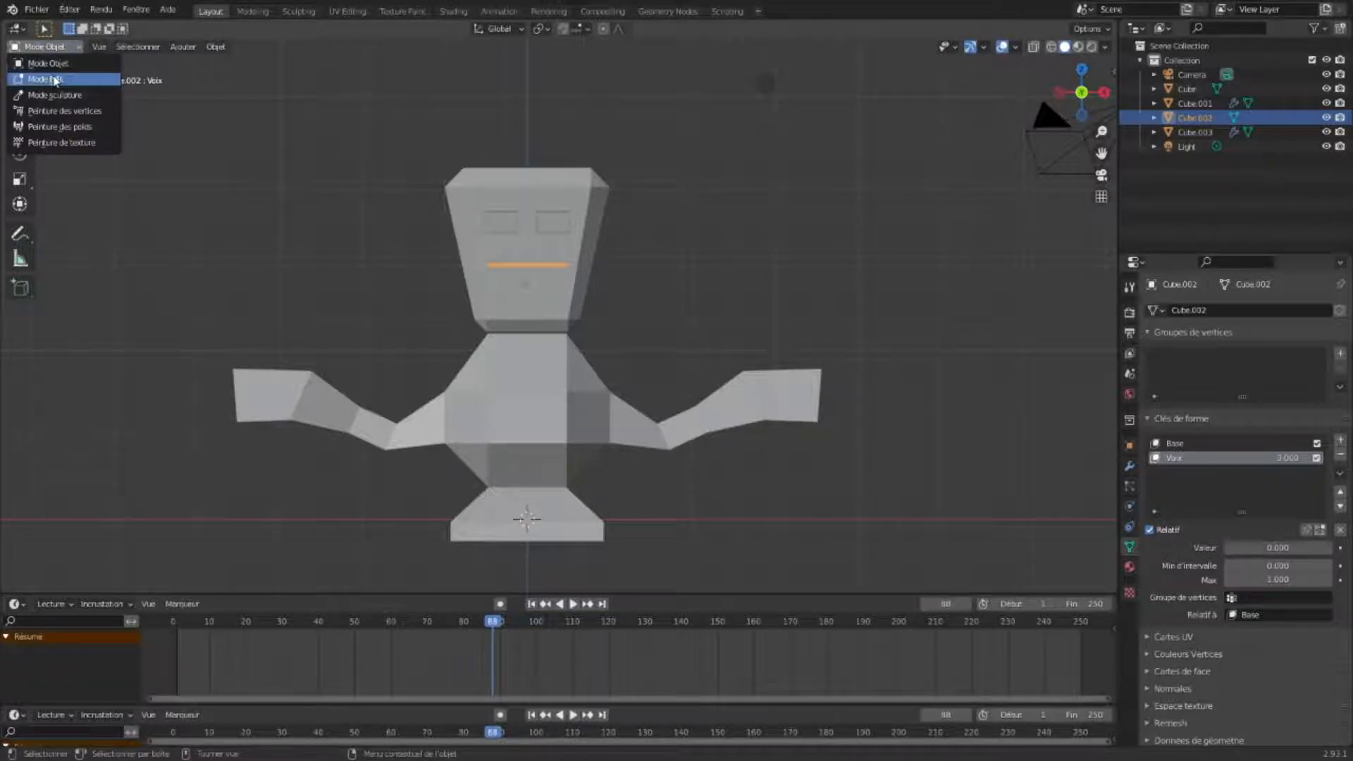
left_click(54, 80)
middle_click_drag(439, 305, 501, 300)
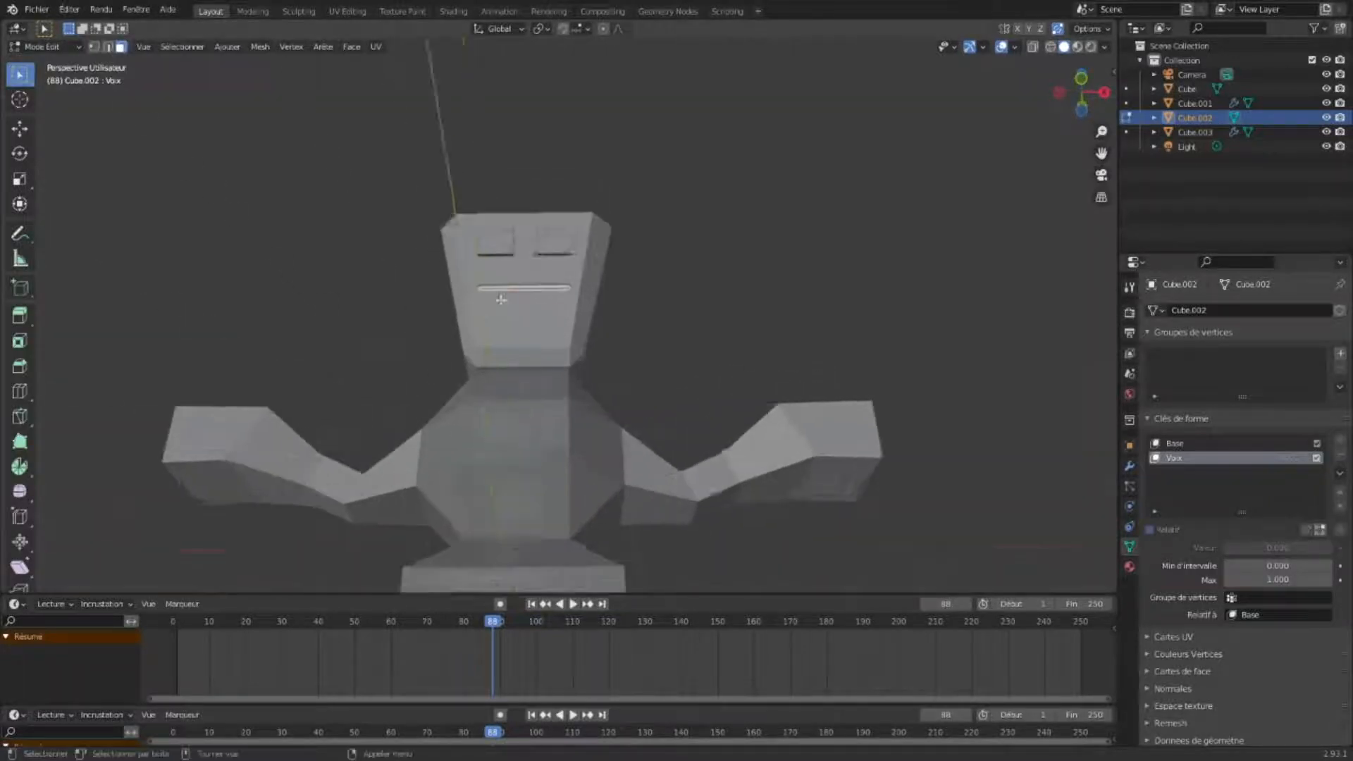
scroll(501, 300, "up", 6)
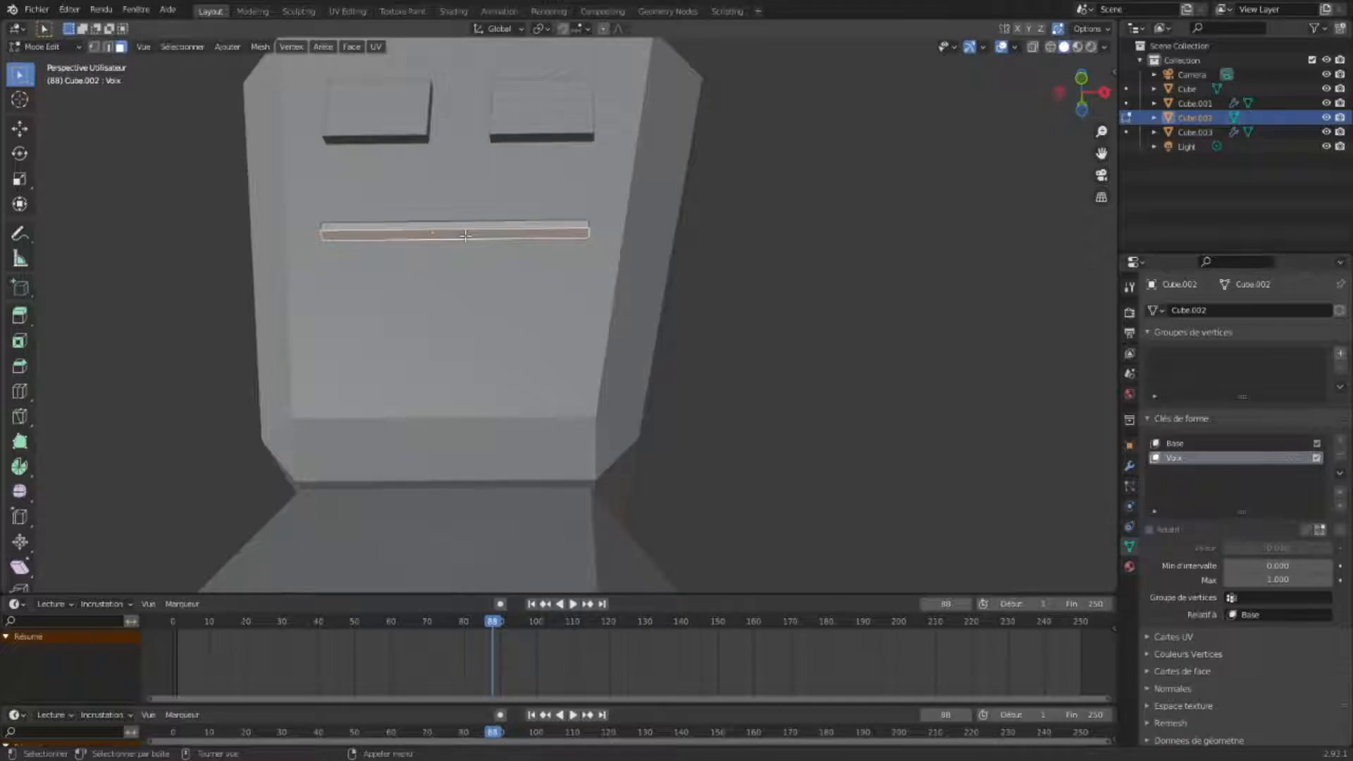
key("KP_1")
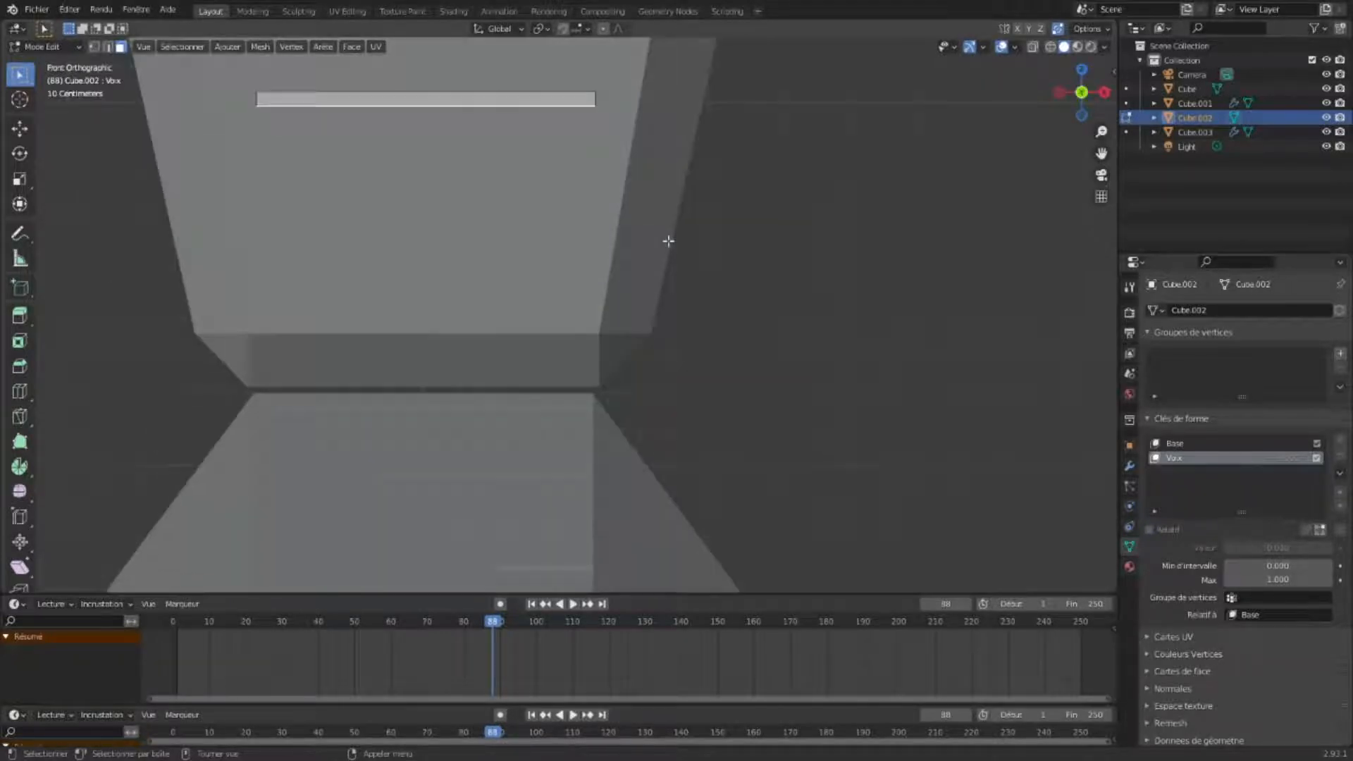
middle_click_drag(635, 244, 393, 154)
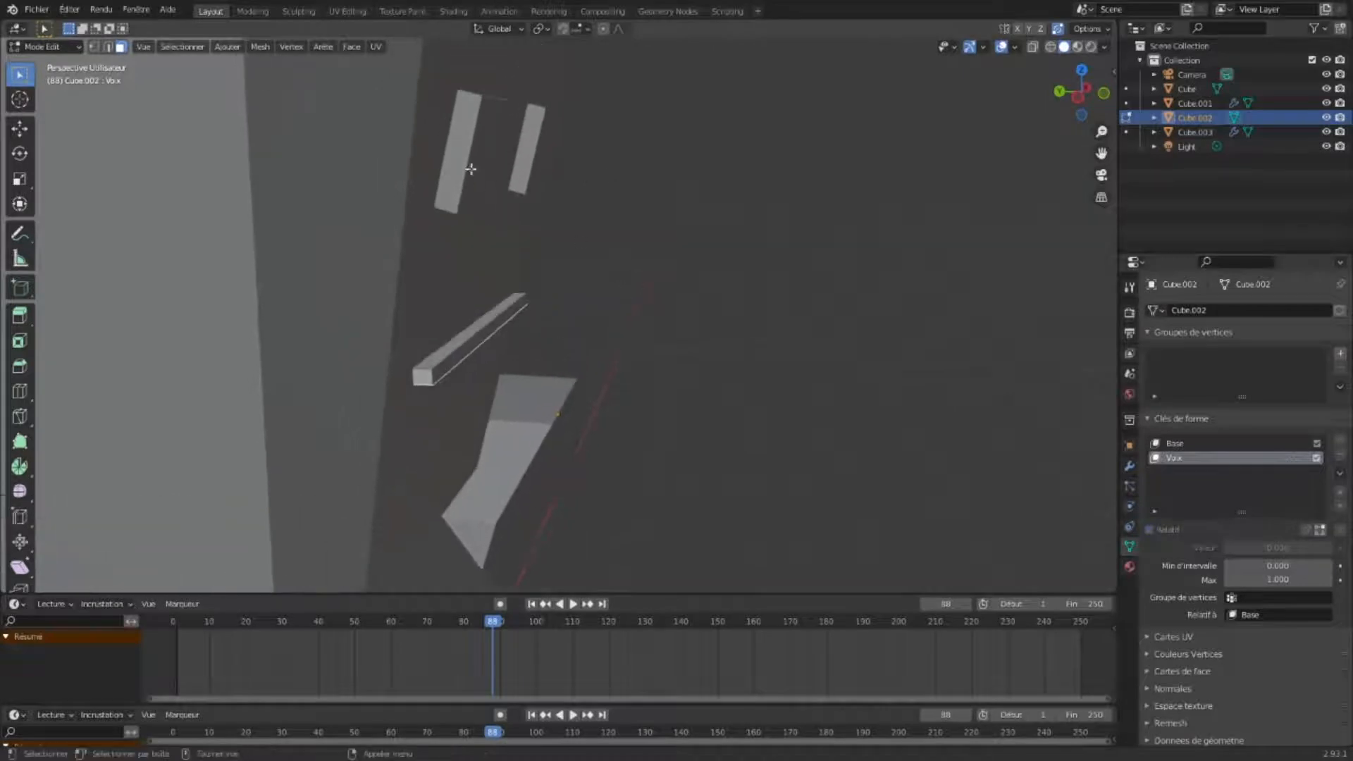
left_click(323, 160)
key("KP_1")
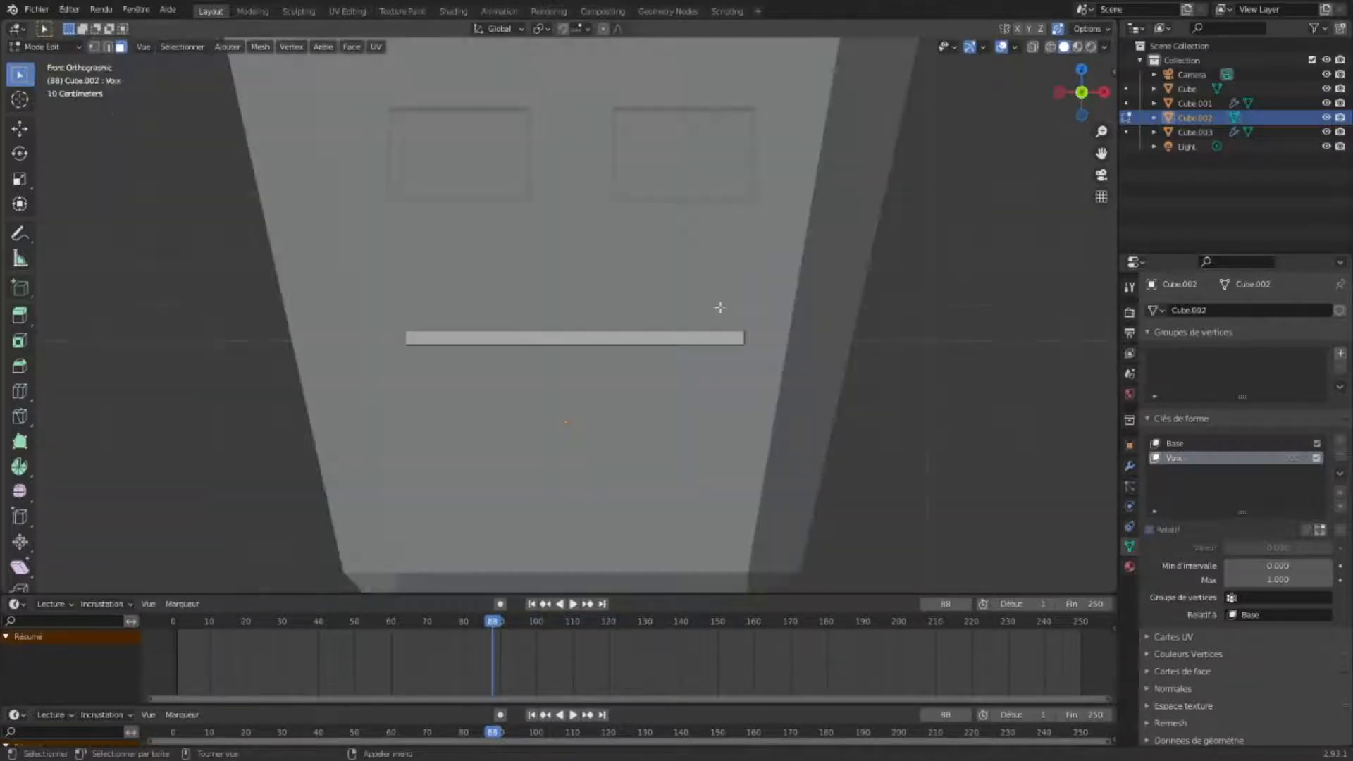
middle_click_drag(606, 346, 578, 384)
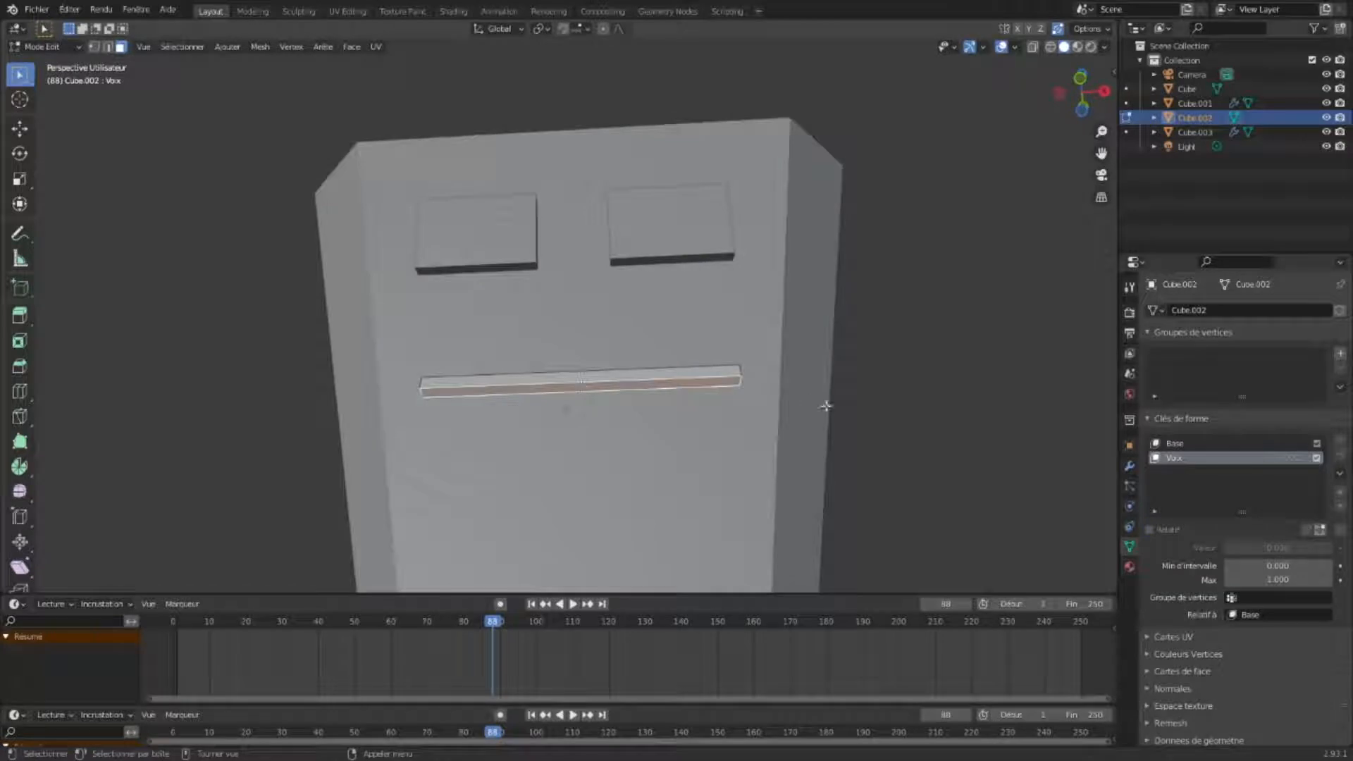
key("KP_1")
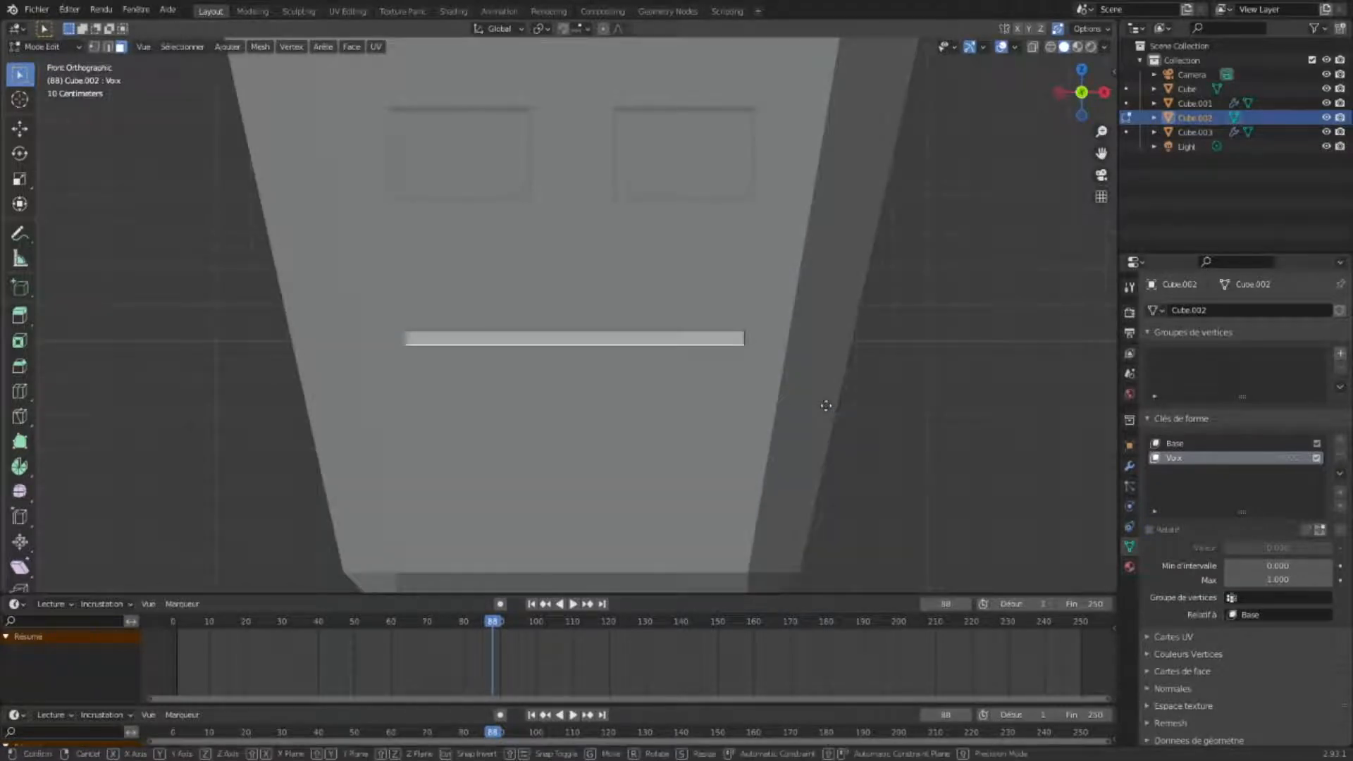
key("g")
key("z")
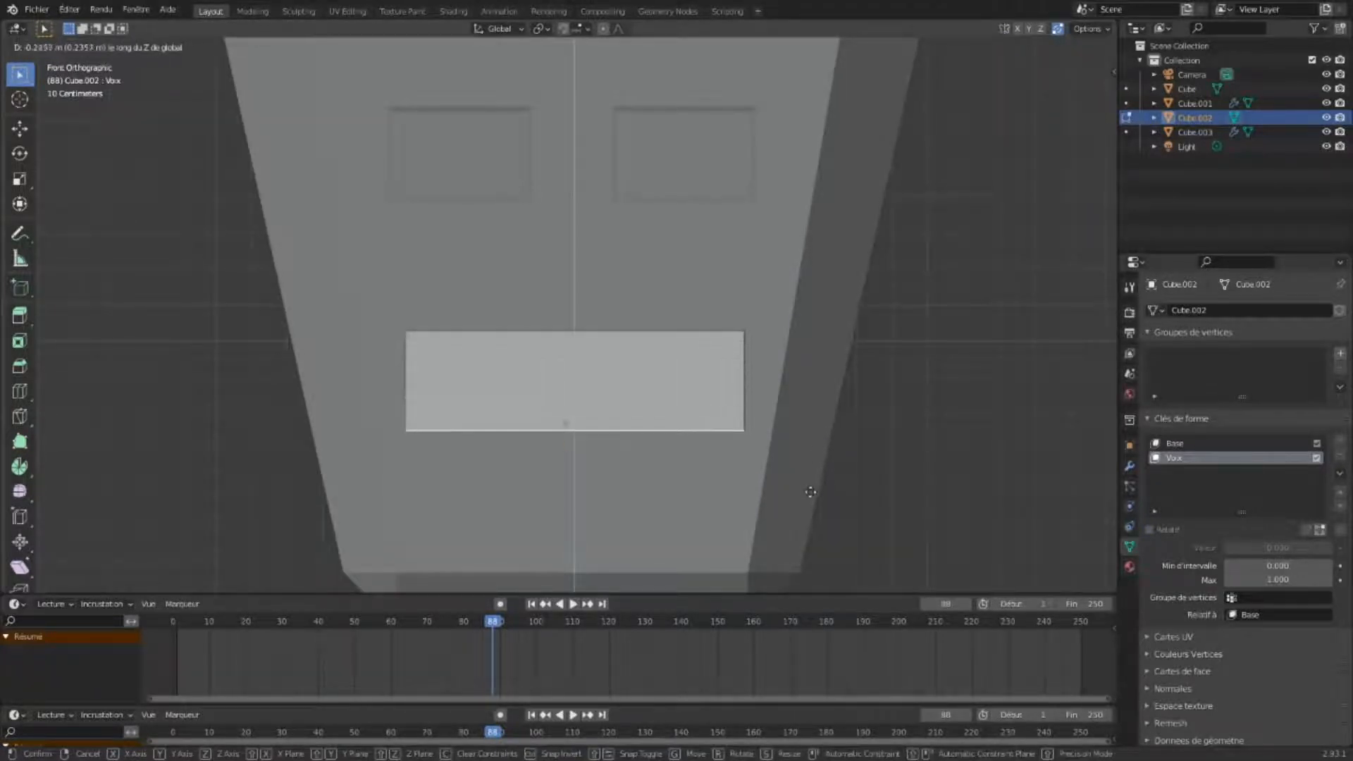
left_click(810, 511)
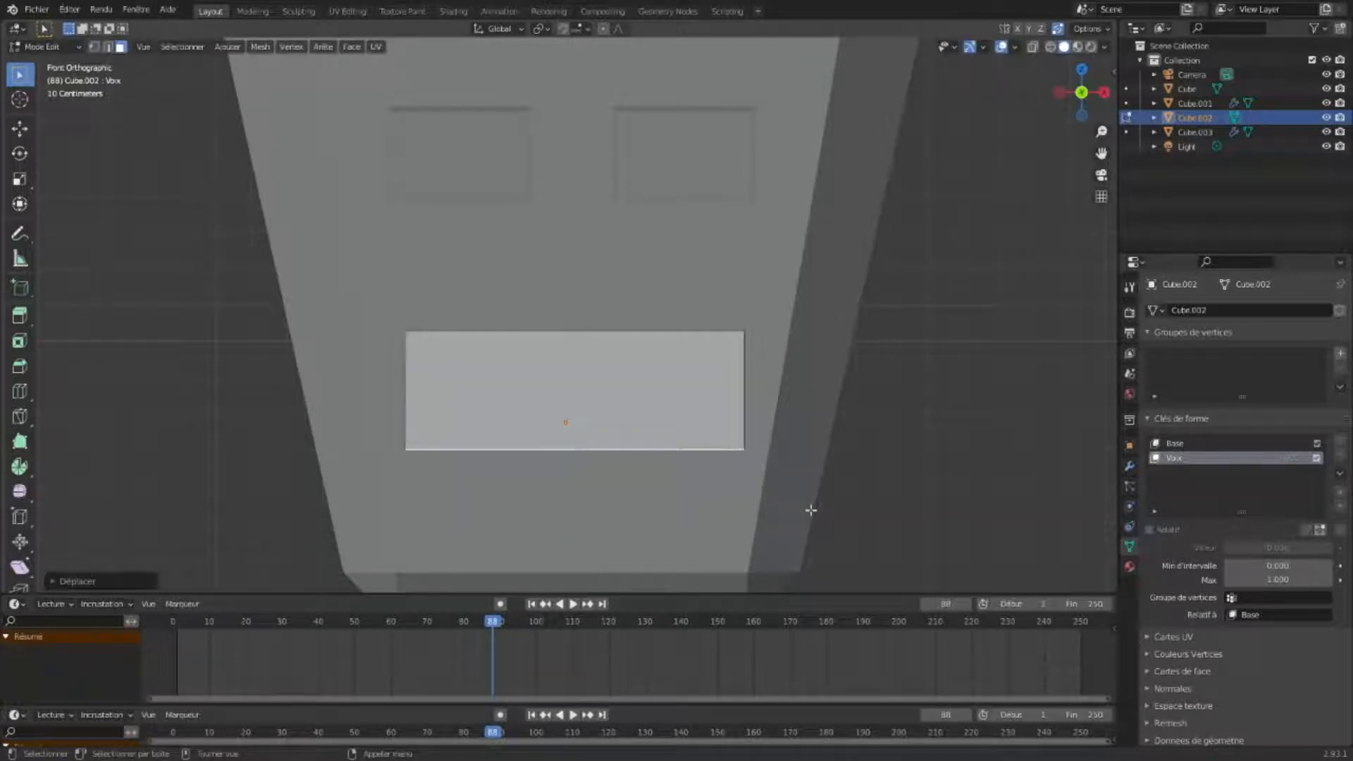
- Scale the mouth's lower edge inward to taper the open mouth, then deselect
key("s")
left_click(781, 502)
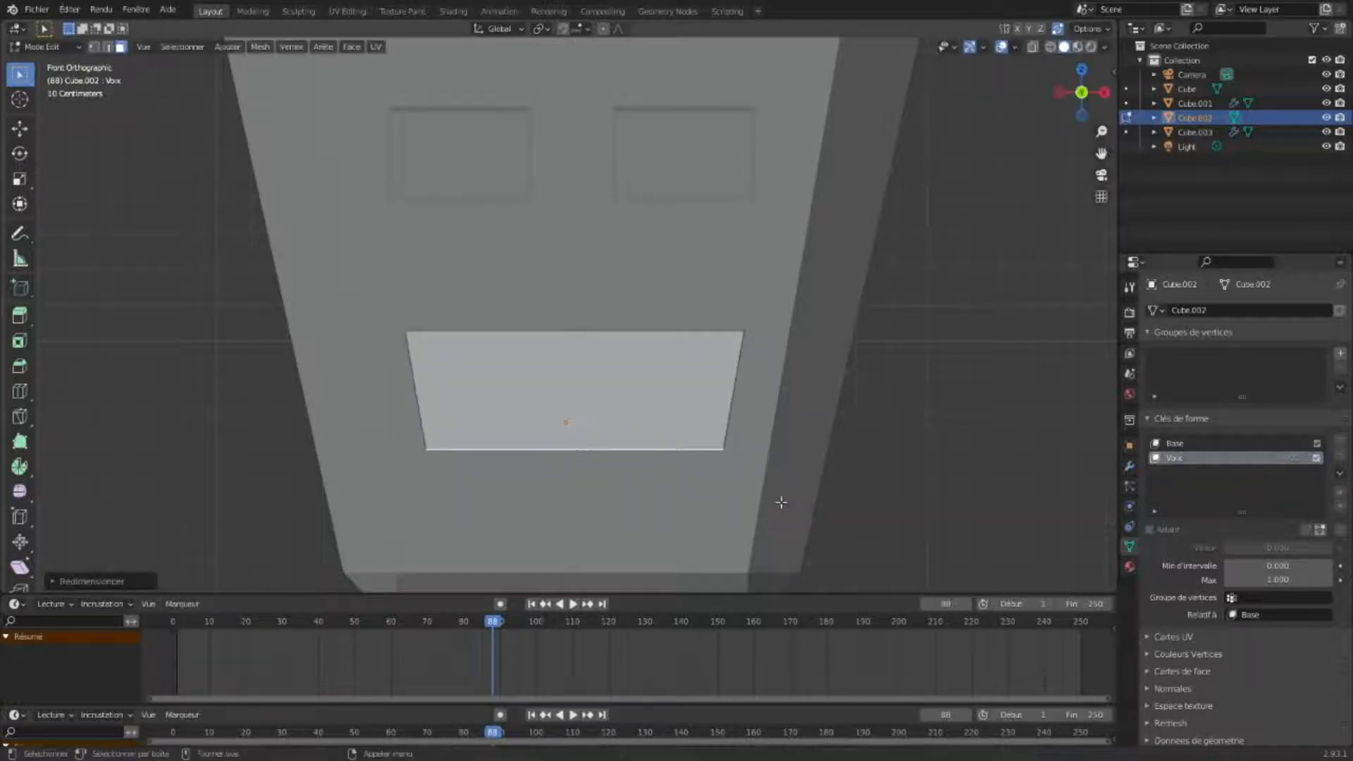
left_click(912, 438)
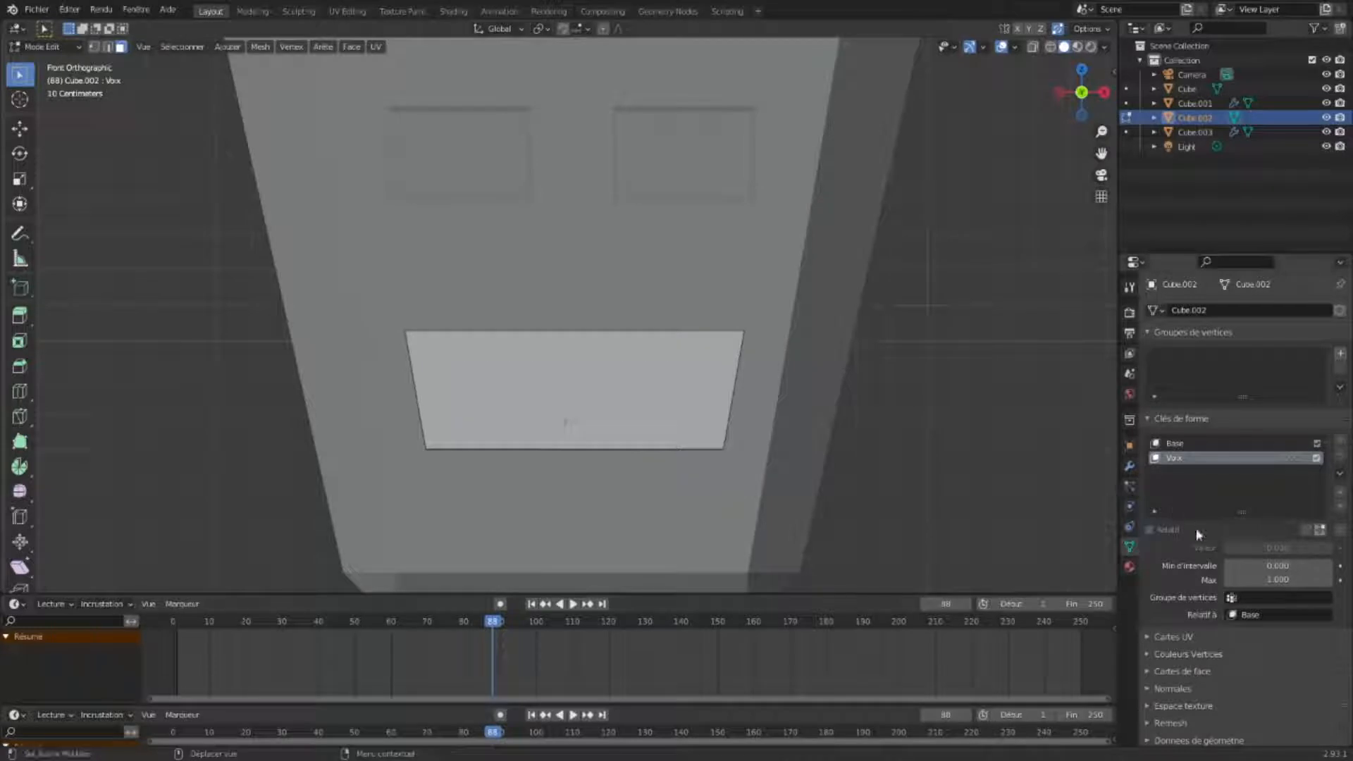
- Return to Object Mode and try the Voix shape key's value slider on the mouth
left_click(44, 47)
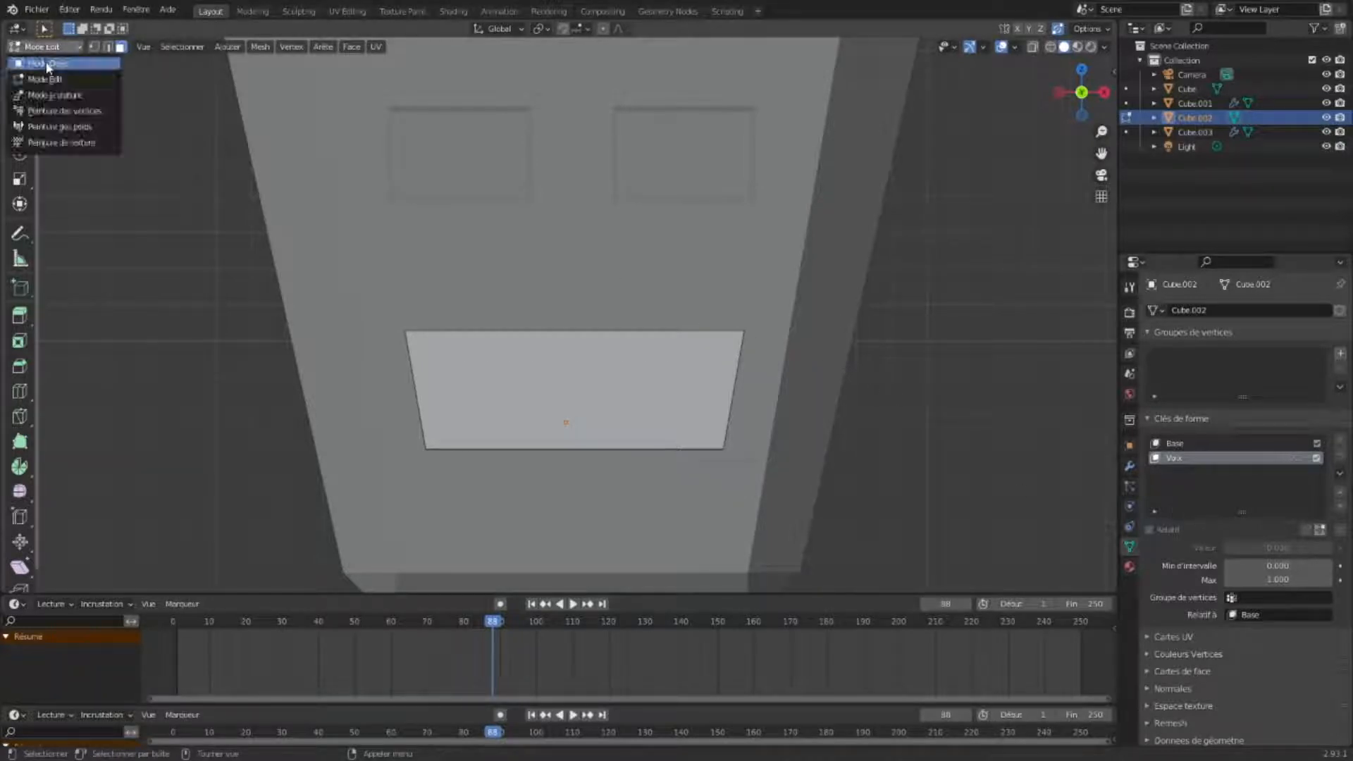
left_click(47, 64)
scroll(747, 334, "down", 5)
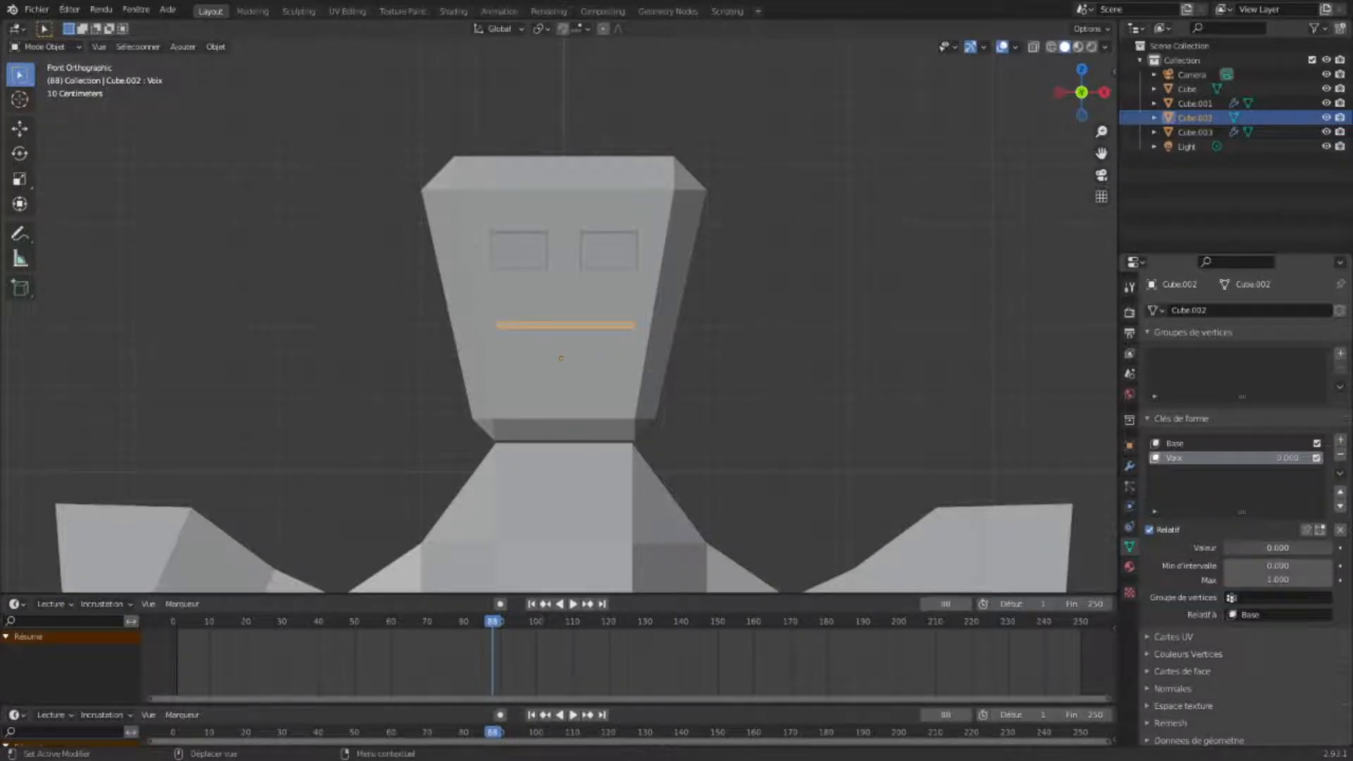
mouse_move(1229, 547)
left_mouse_down()
mouse_move(1328, 547)
mouse_move(1225, 548)
left_mouse_up()
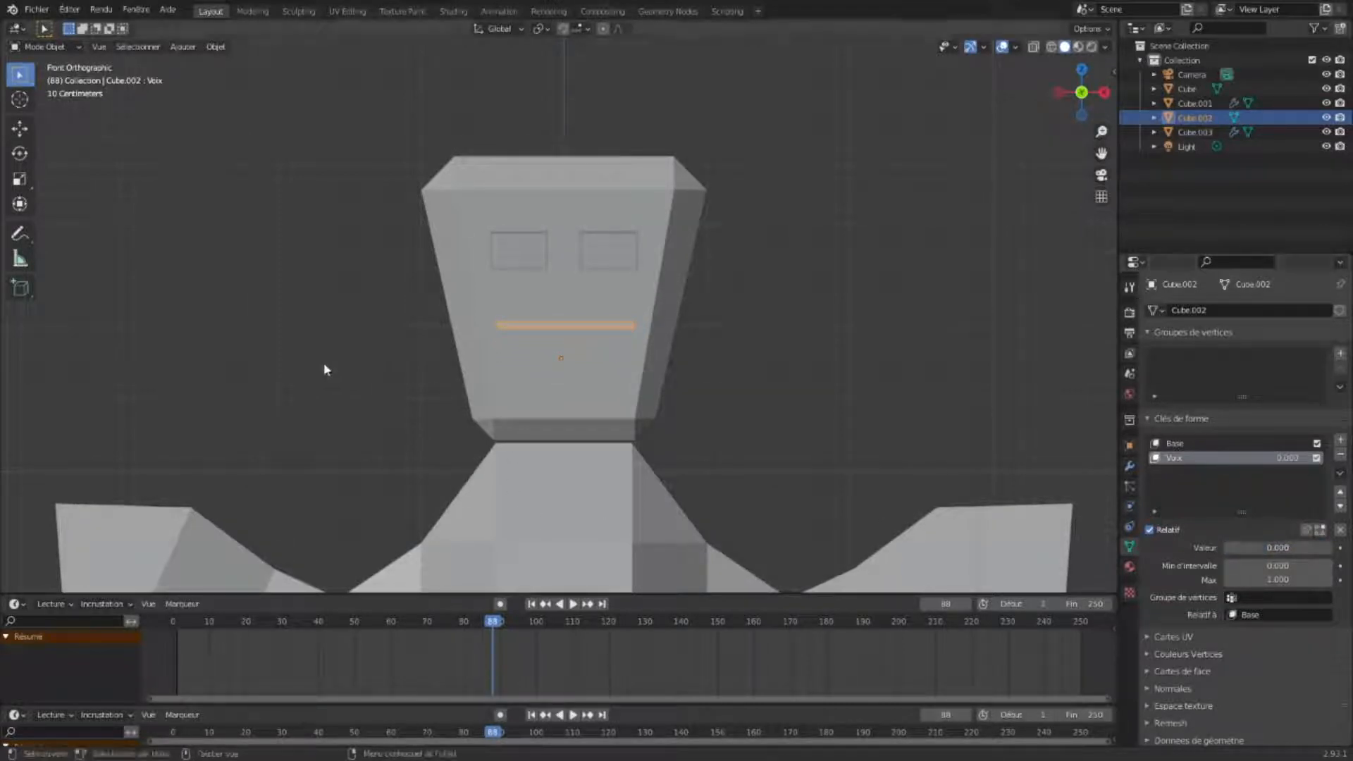
left_click(328, 353)
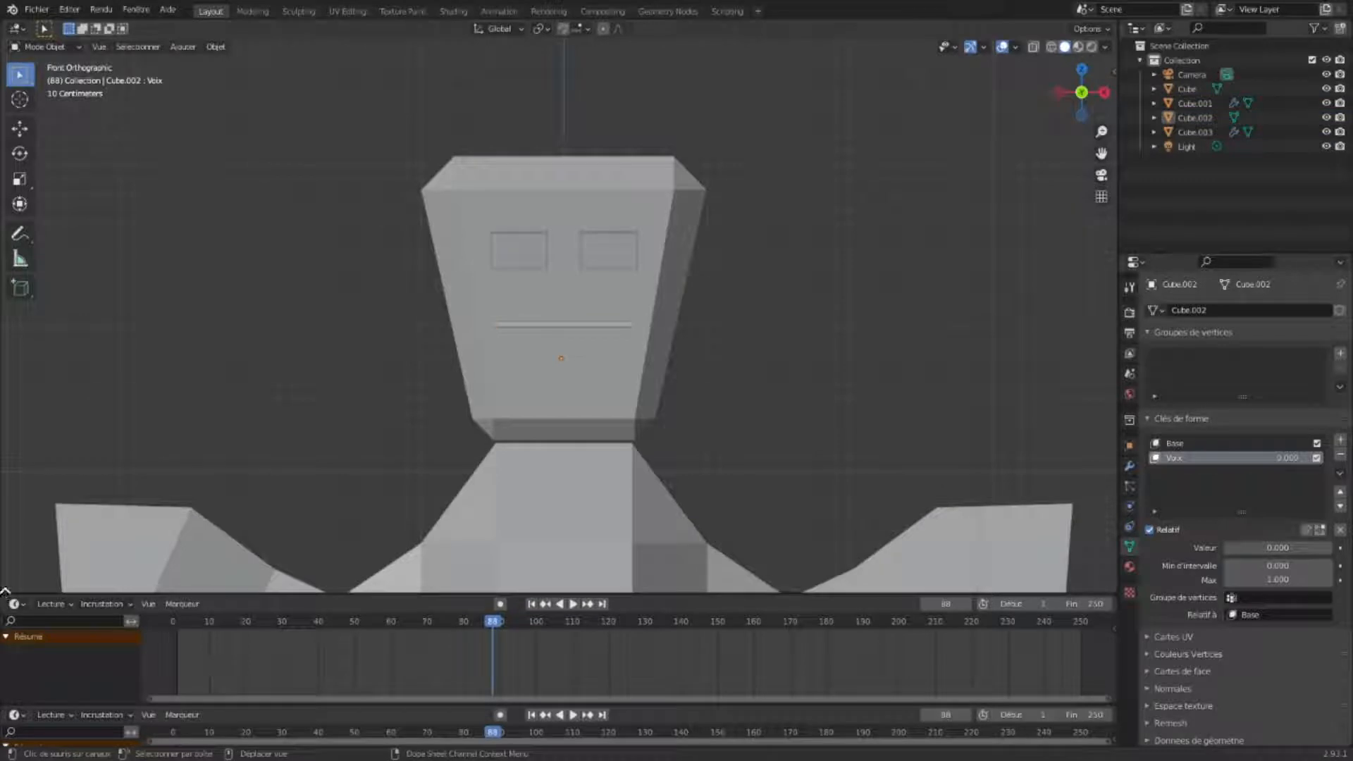
- Split off a new area from the timeline and enlarge it upward
left_click_drag(5, 592, 3, 674)
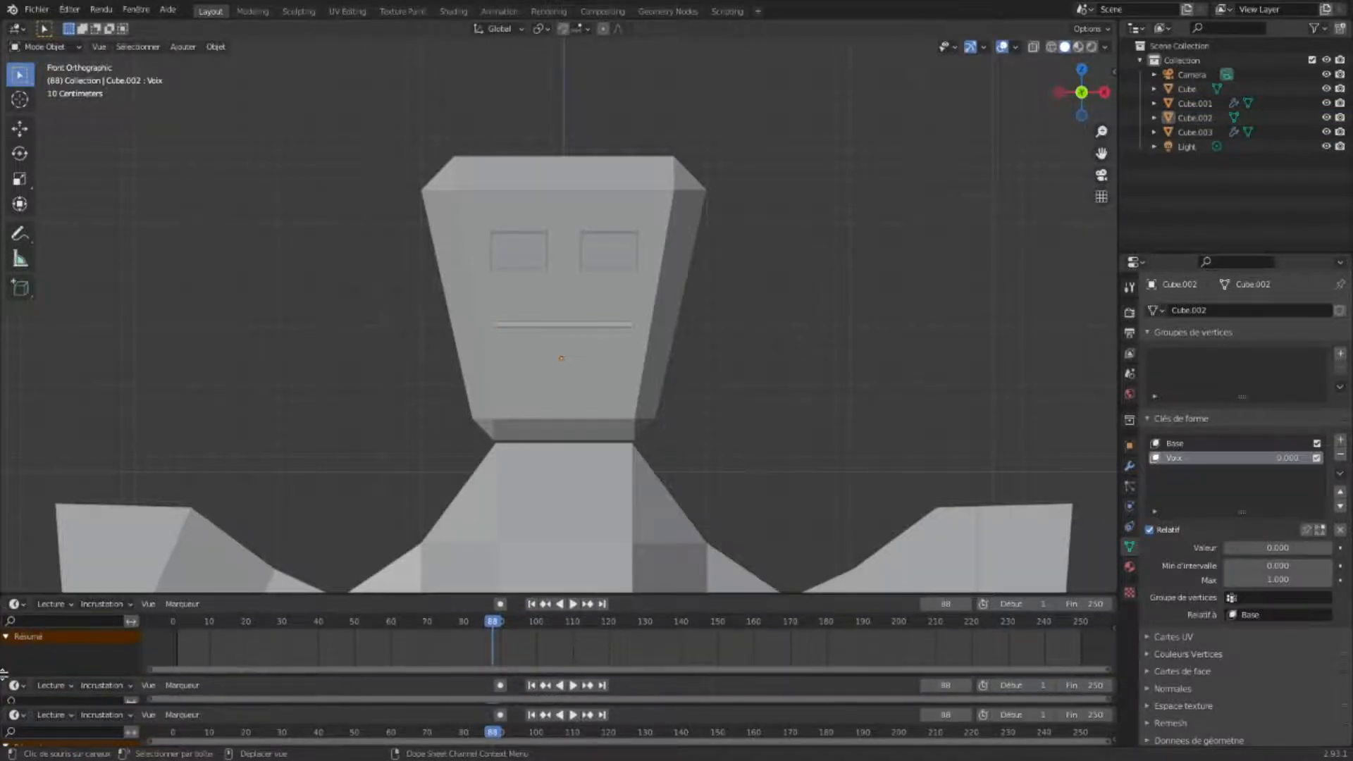
left_click(466, 589)
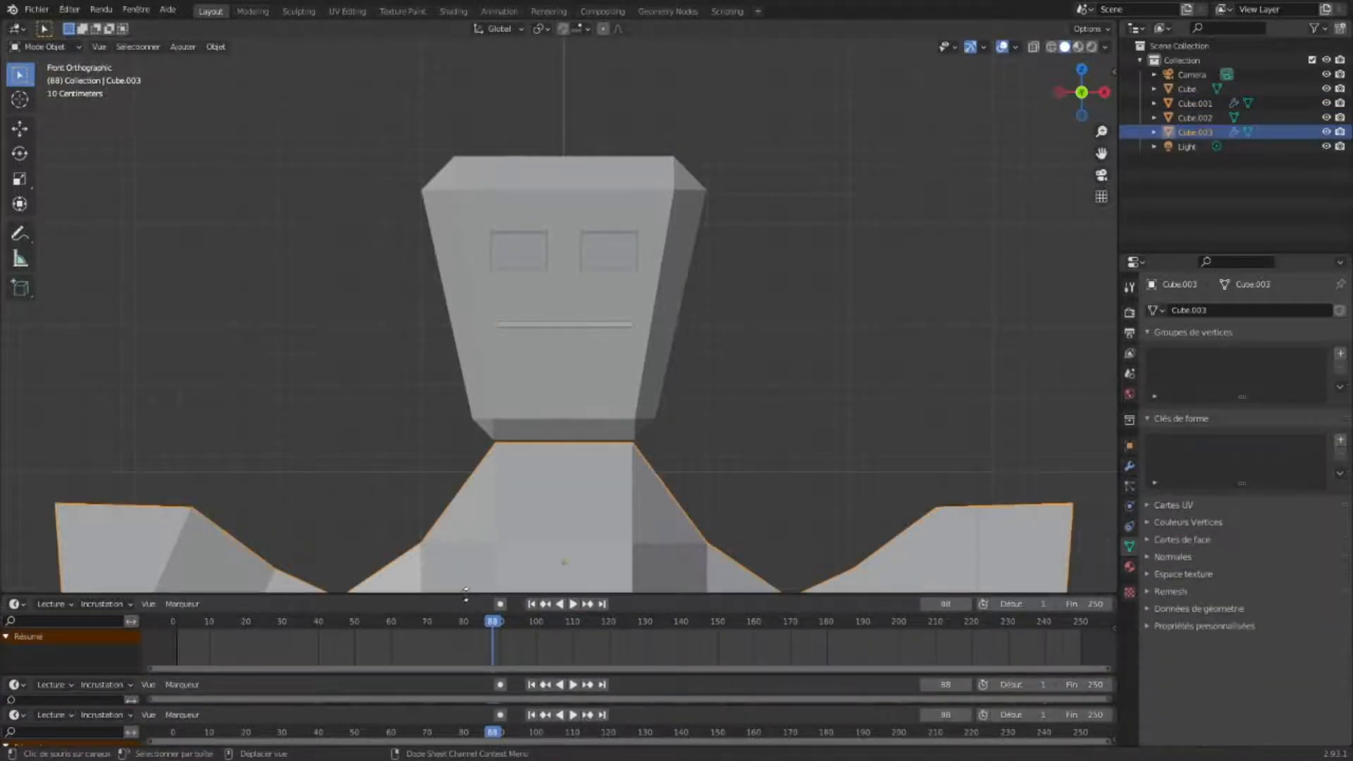
left_click_drag(465, 592, 465, 440)
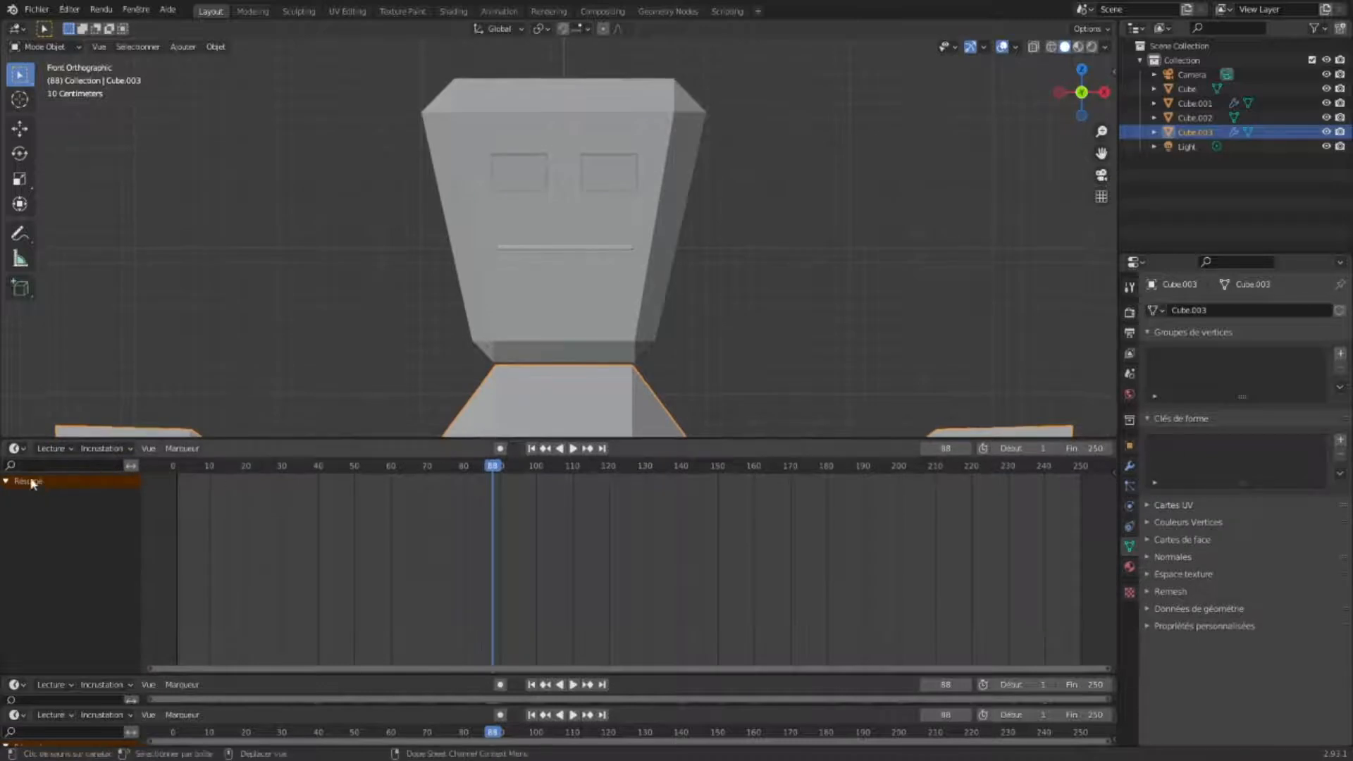
- Switch the new area to the Graph Editor and set the current frame to 0
left_click(15, 448)
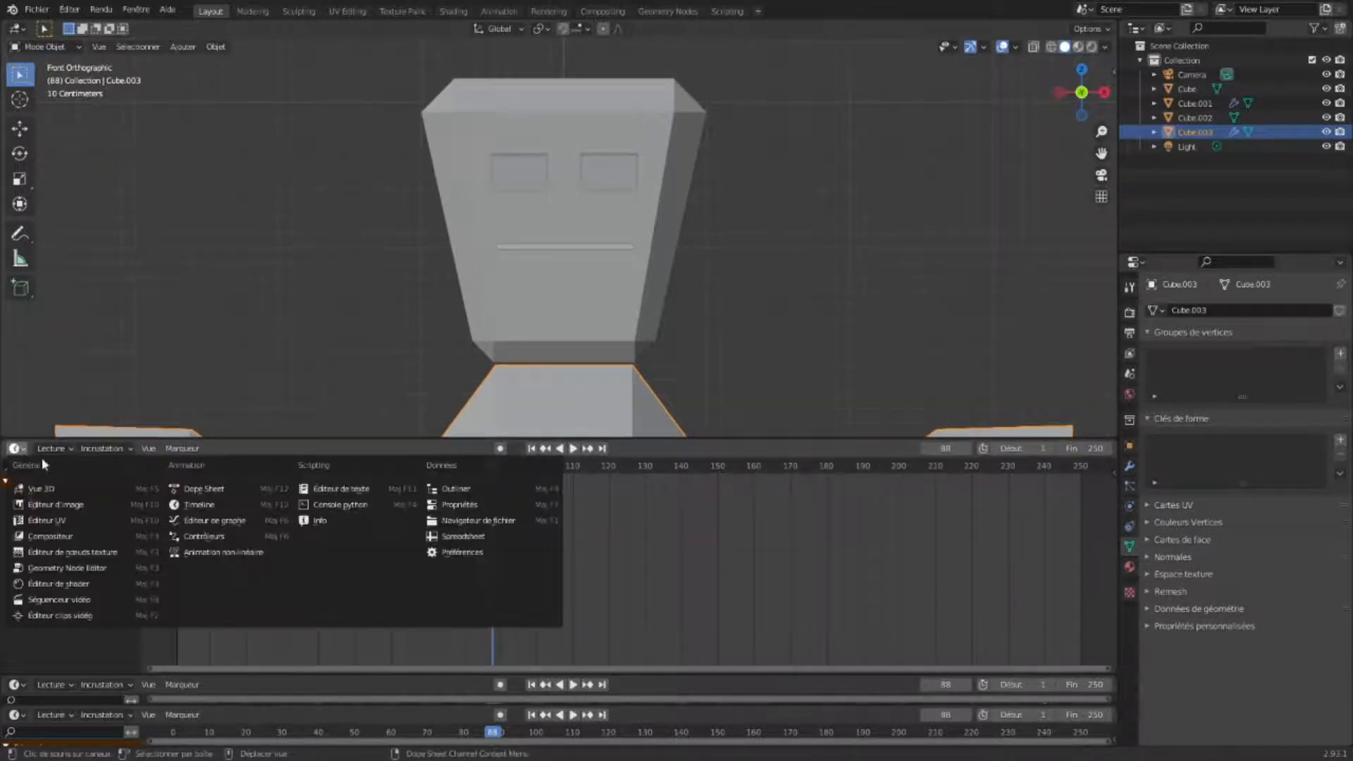
left_click(181, 523)
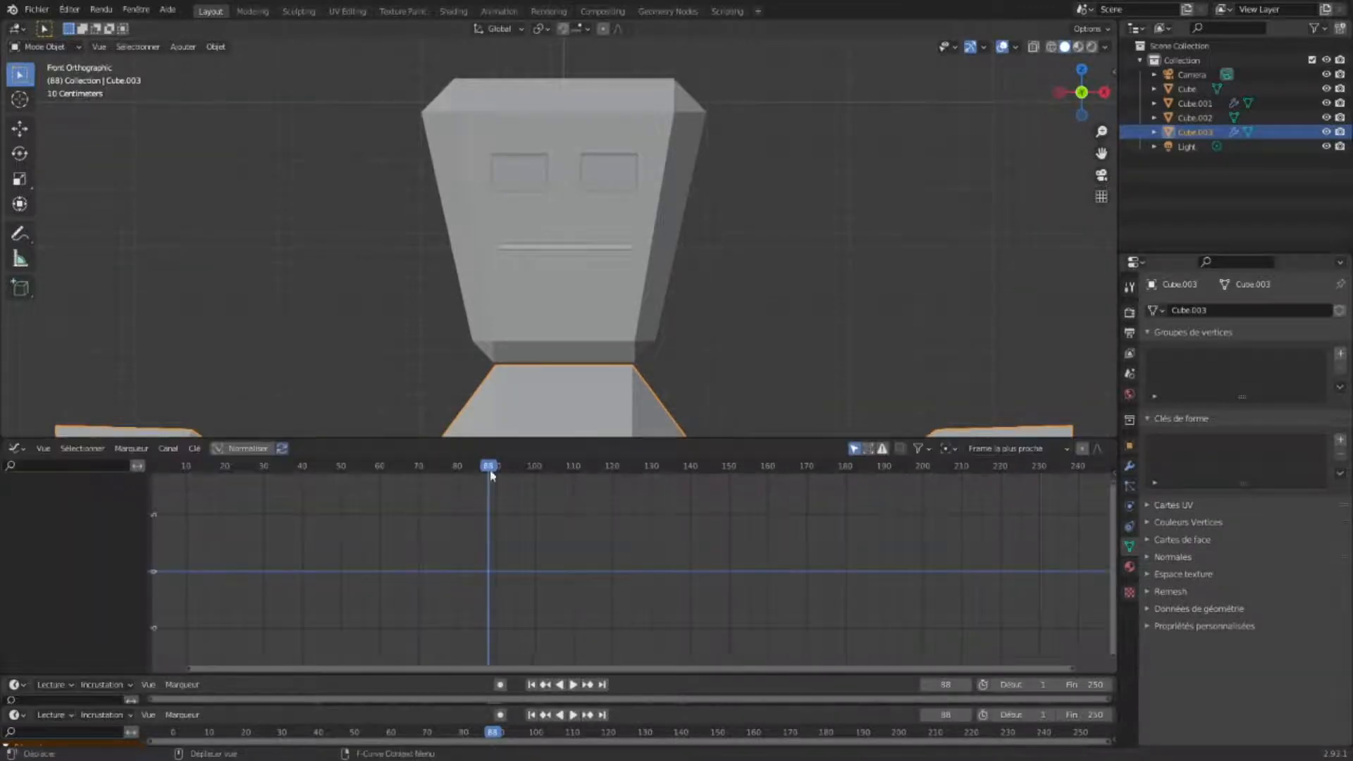
left_click_drag(491, 473, 150, 486)
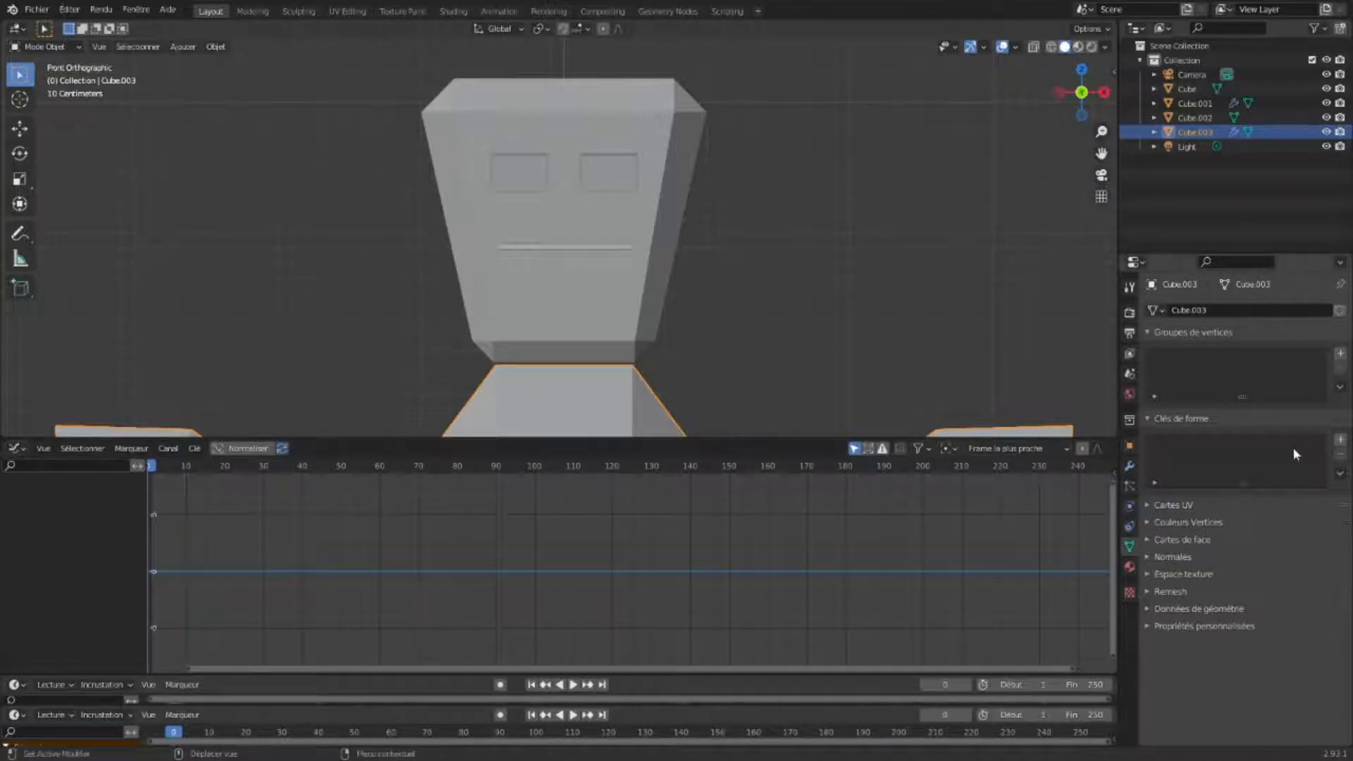
- Select the mouth and insert a keyframe on the Voix shape key value, expanding its channel
left_click(568, 248)
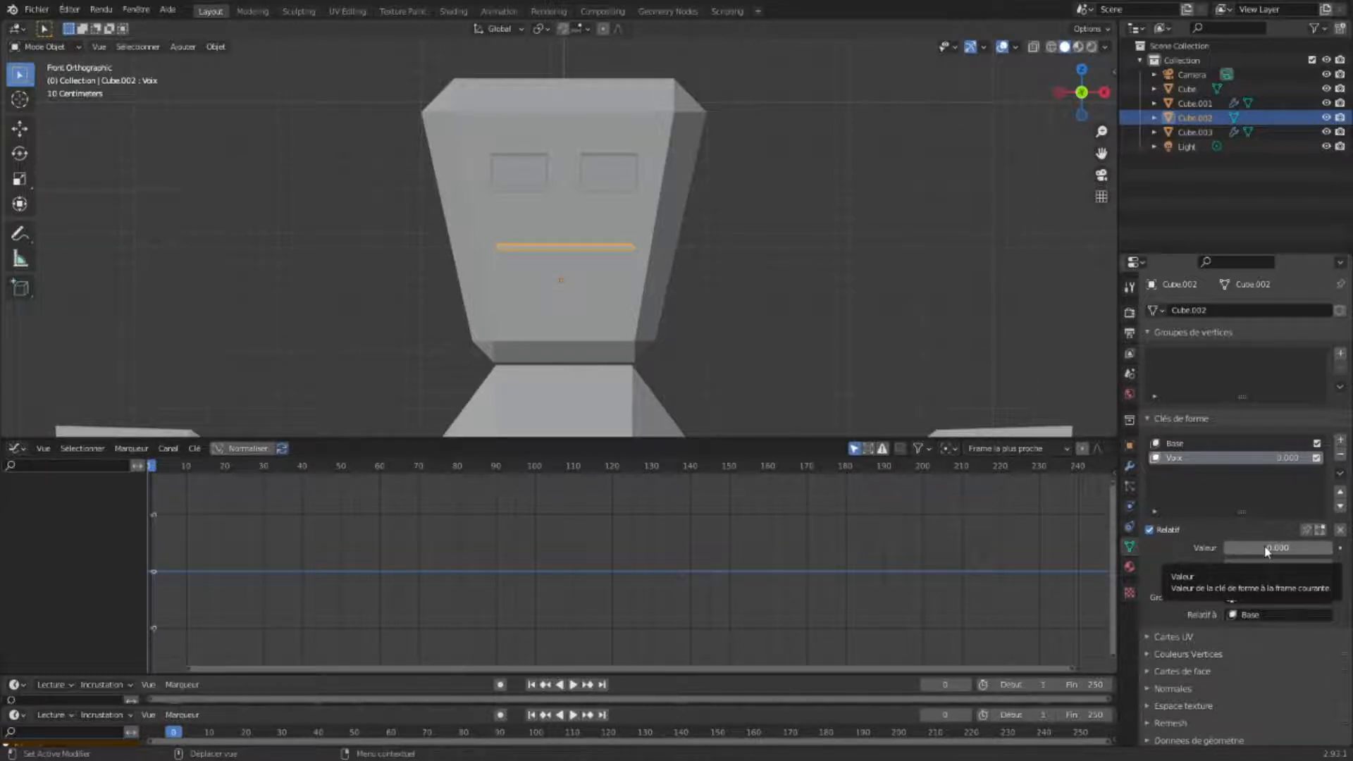
key("i")
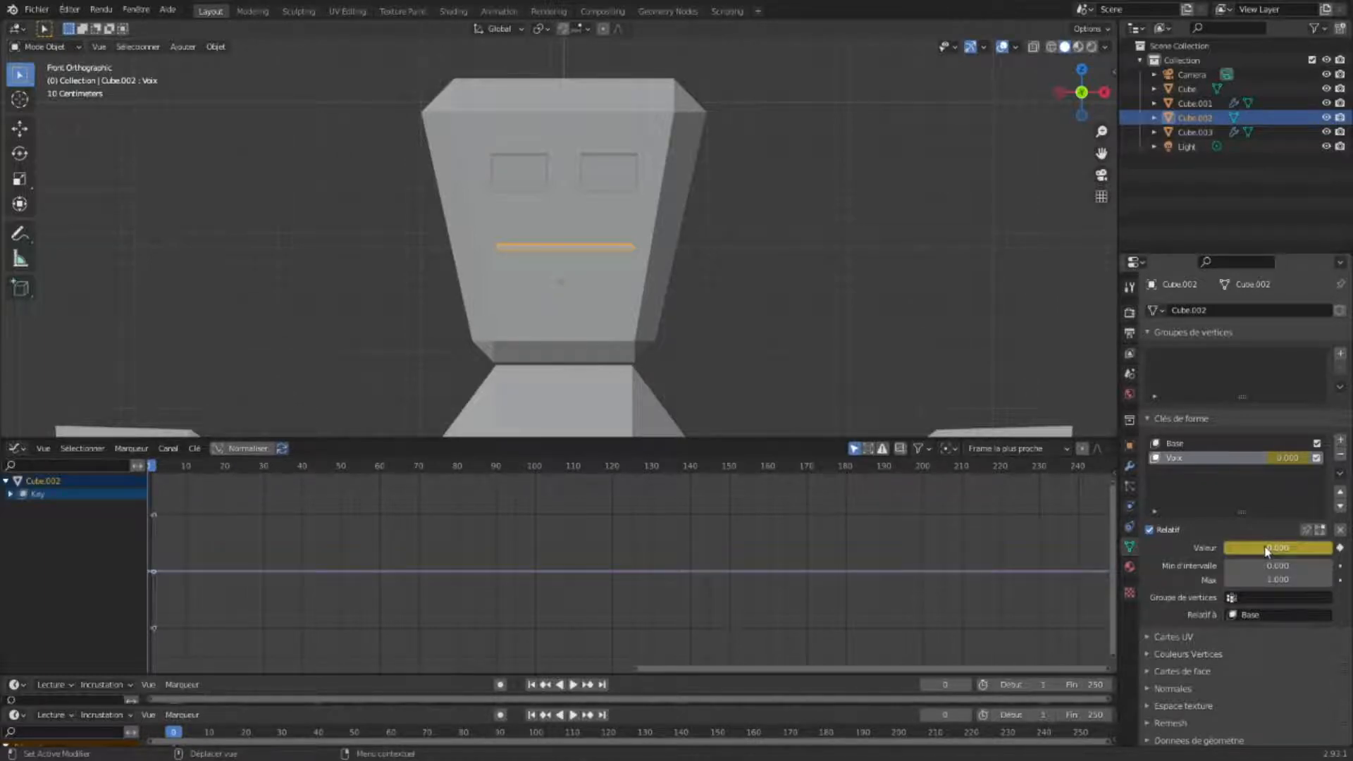
left_click(10, 494)
- Bake an audio file into the Voix value's F-curve
left_click(194, 449)
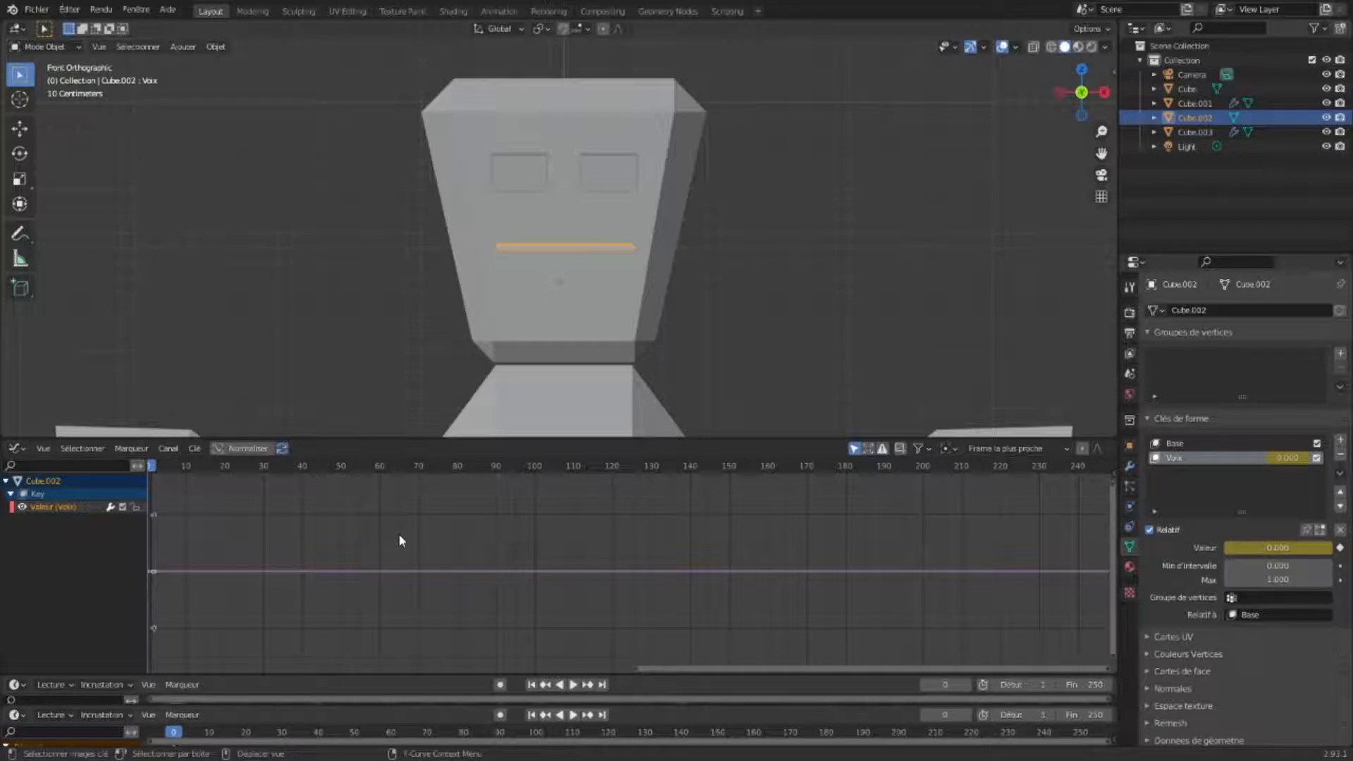
left_click(195, 449)
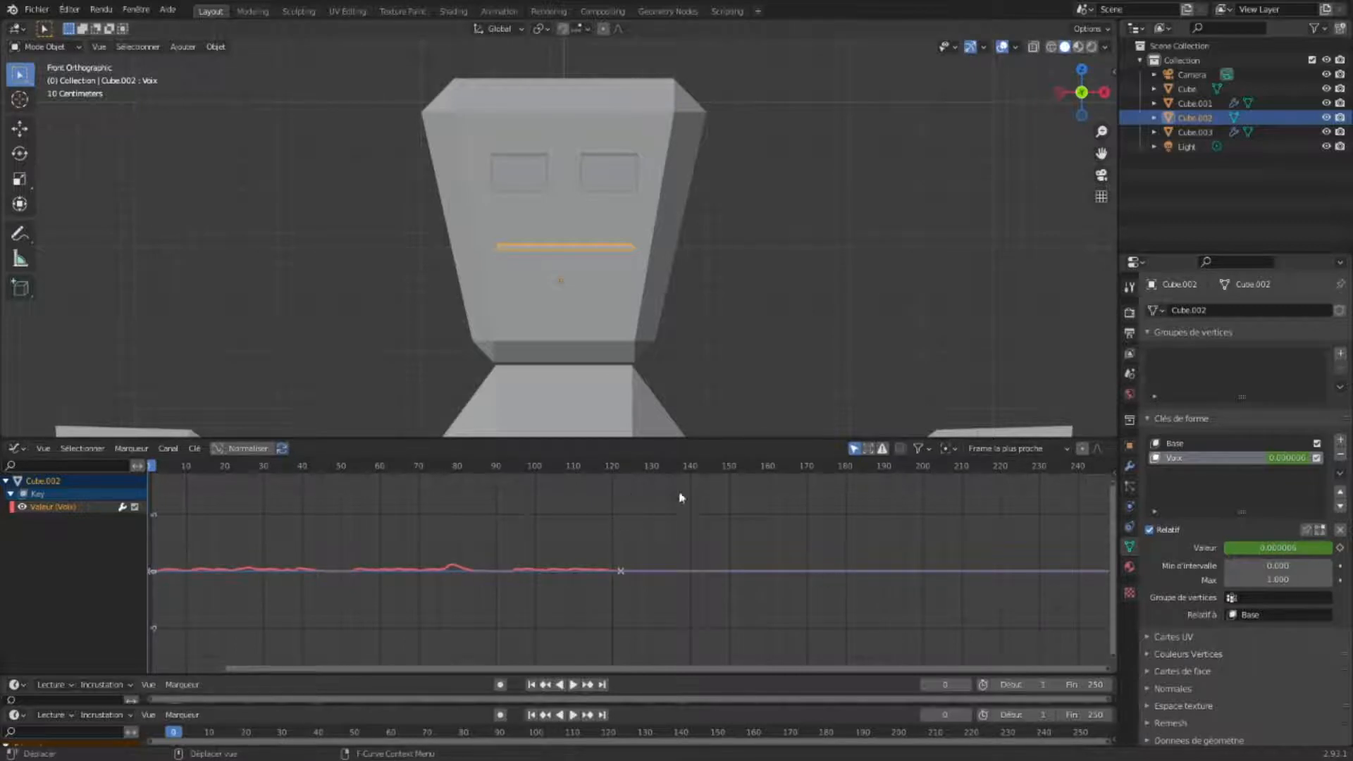
- Play the animation to check the mouth movement, then stop playback
left_click(573, 685)
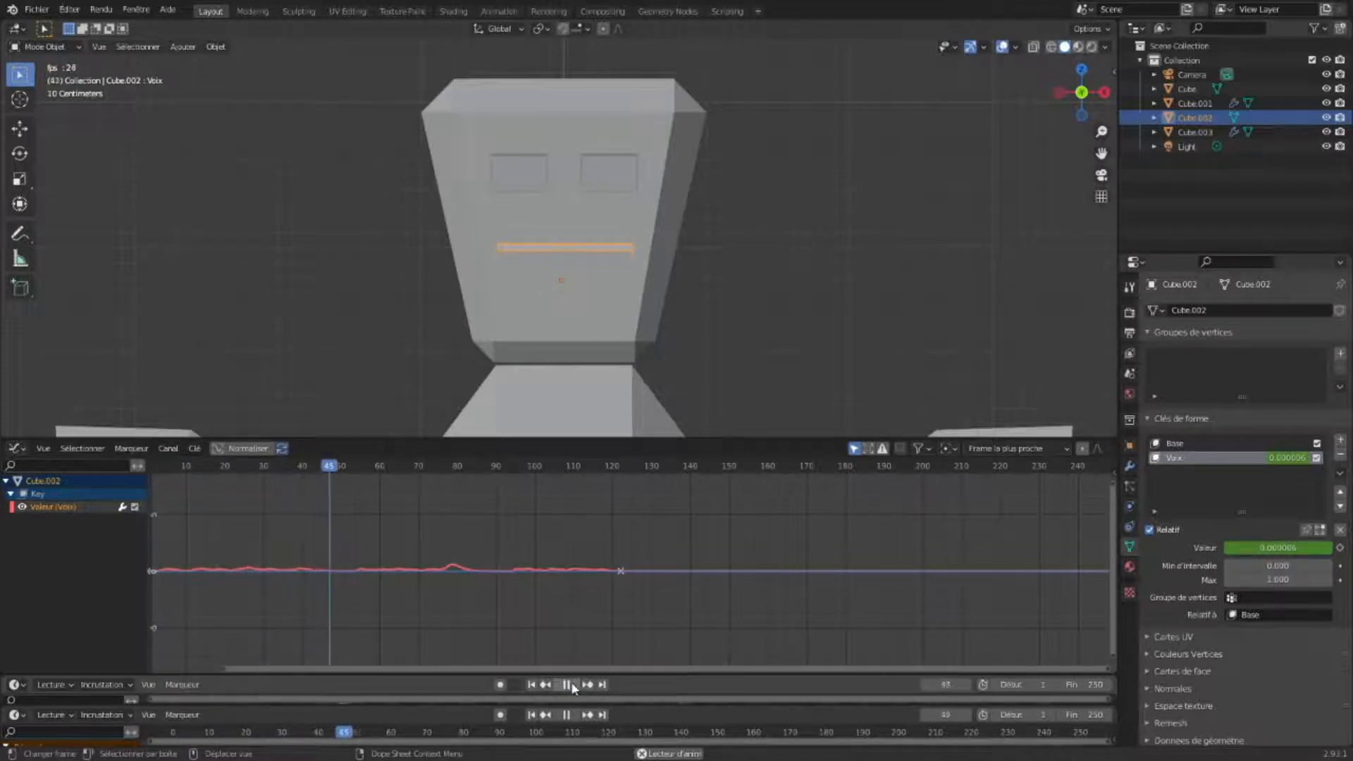
left_click(572, 684)
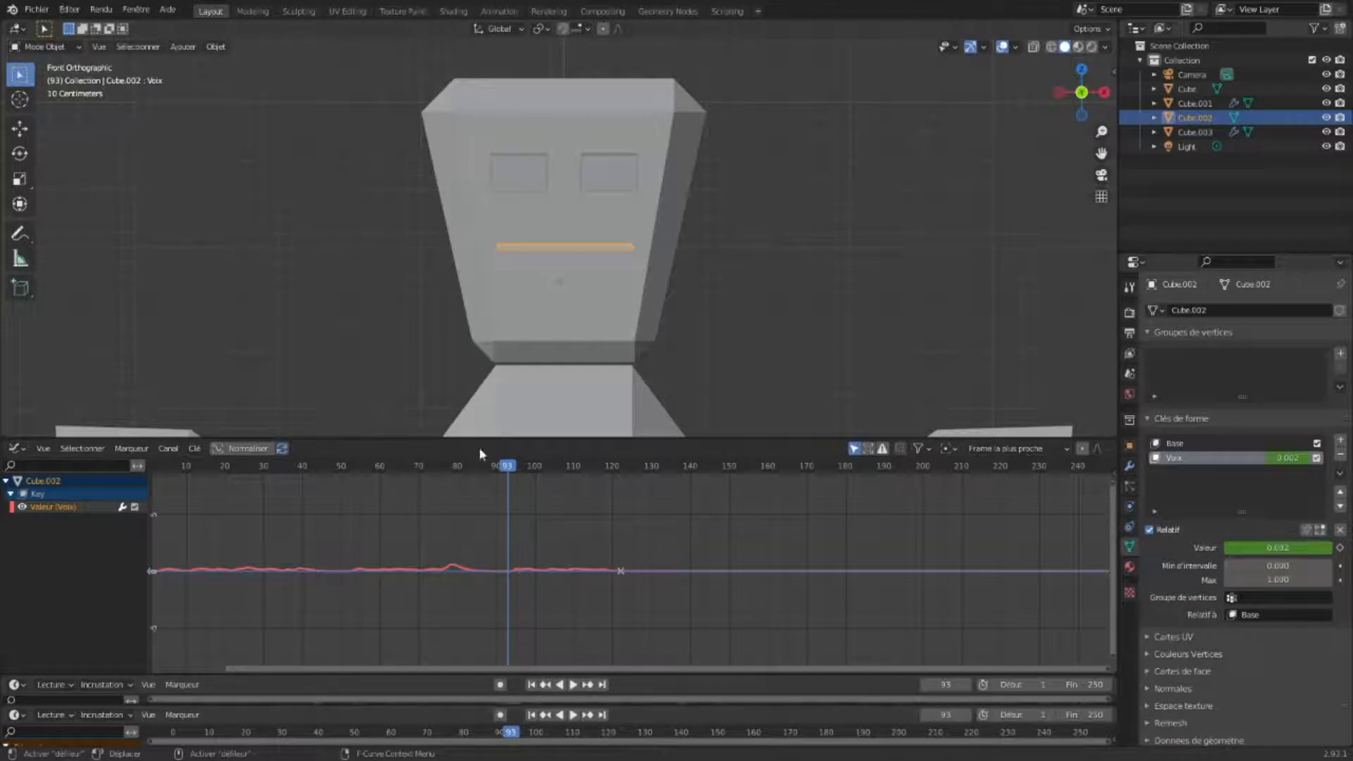
- Split off a new area as a Video Sequencer and add the Voix.mp3 sound strip
left_click_drag(495, 440, 500, 539)
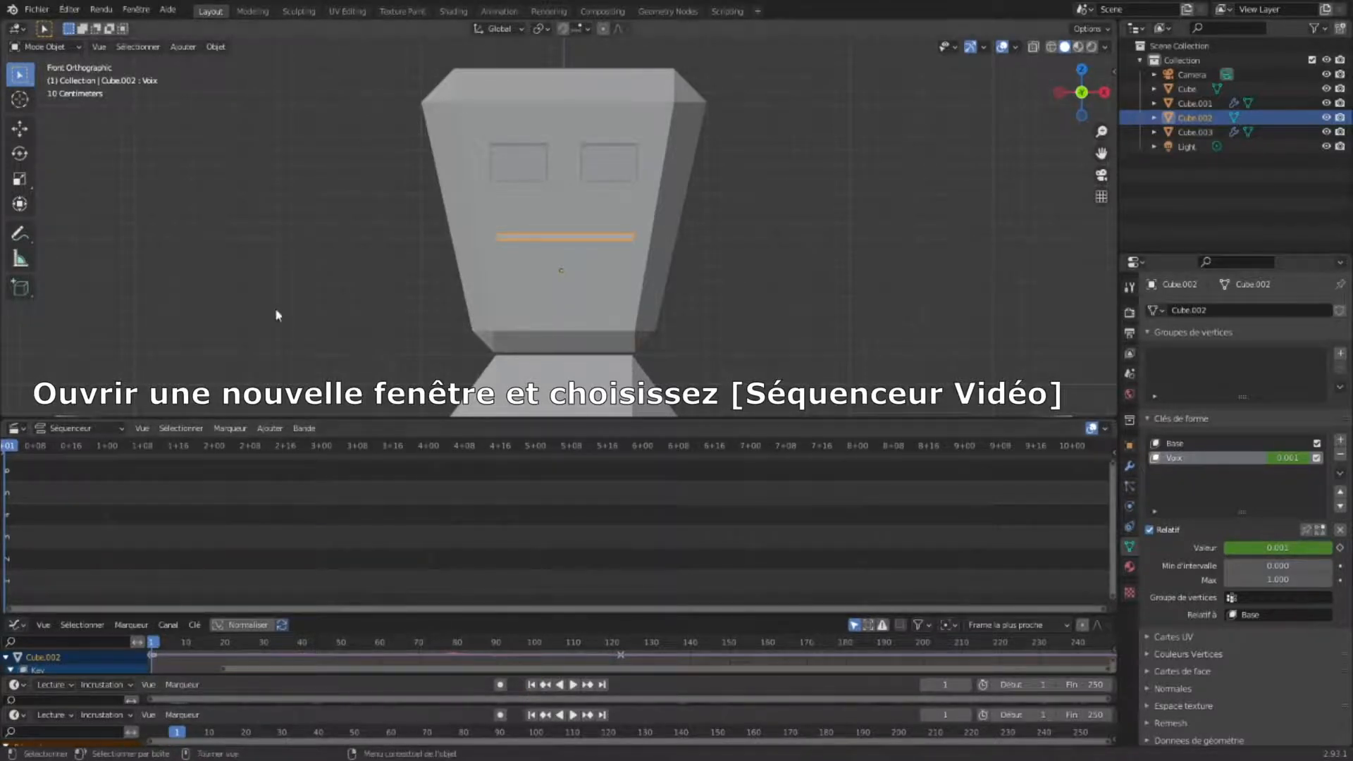
left_click(270, 427)
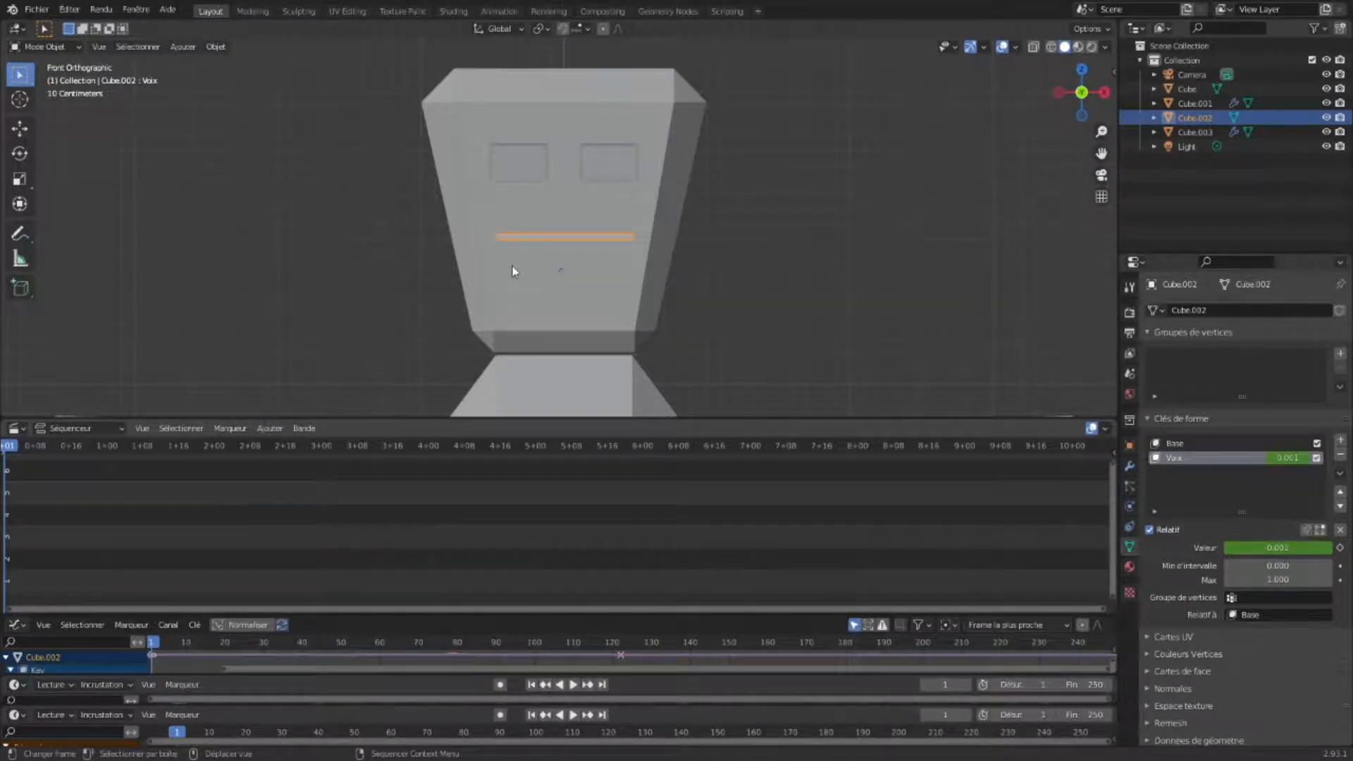
left_click(891, 585)
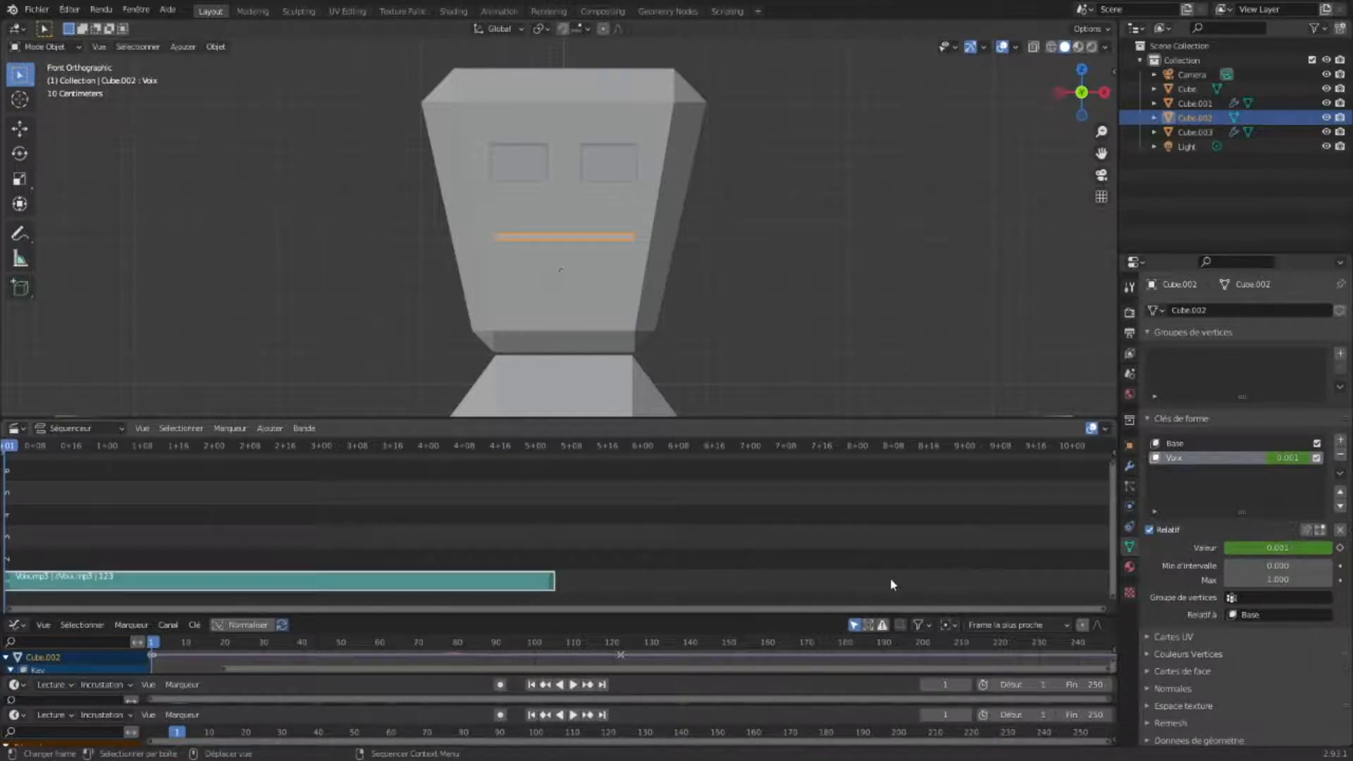
- Shrink the sequencer, deselect the mouth and play the animation with sound, then stop and rewind
left_click_drag(570, 422, 582, 541)
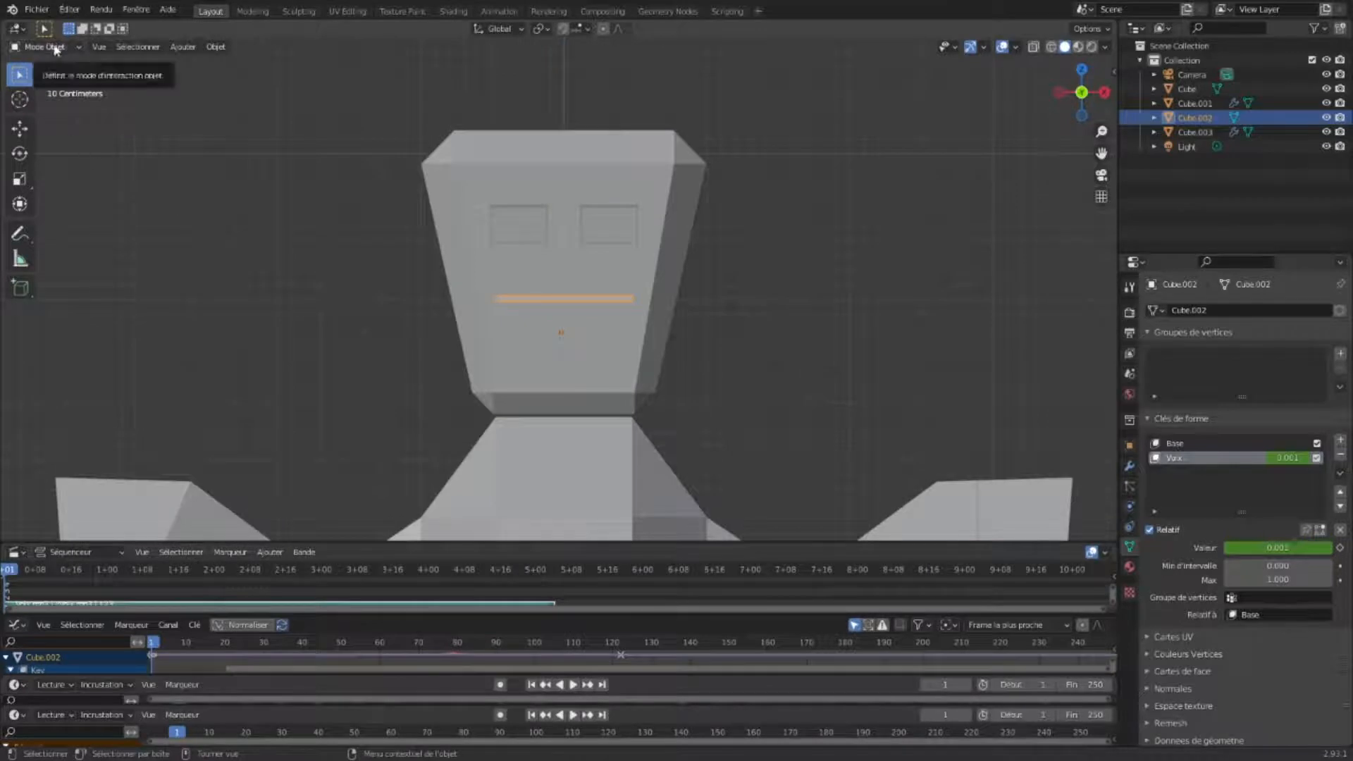
left_click(45, 48)
left_click(341, 241)
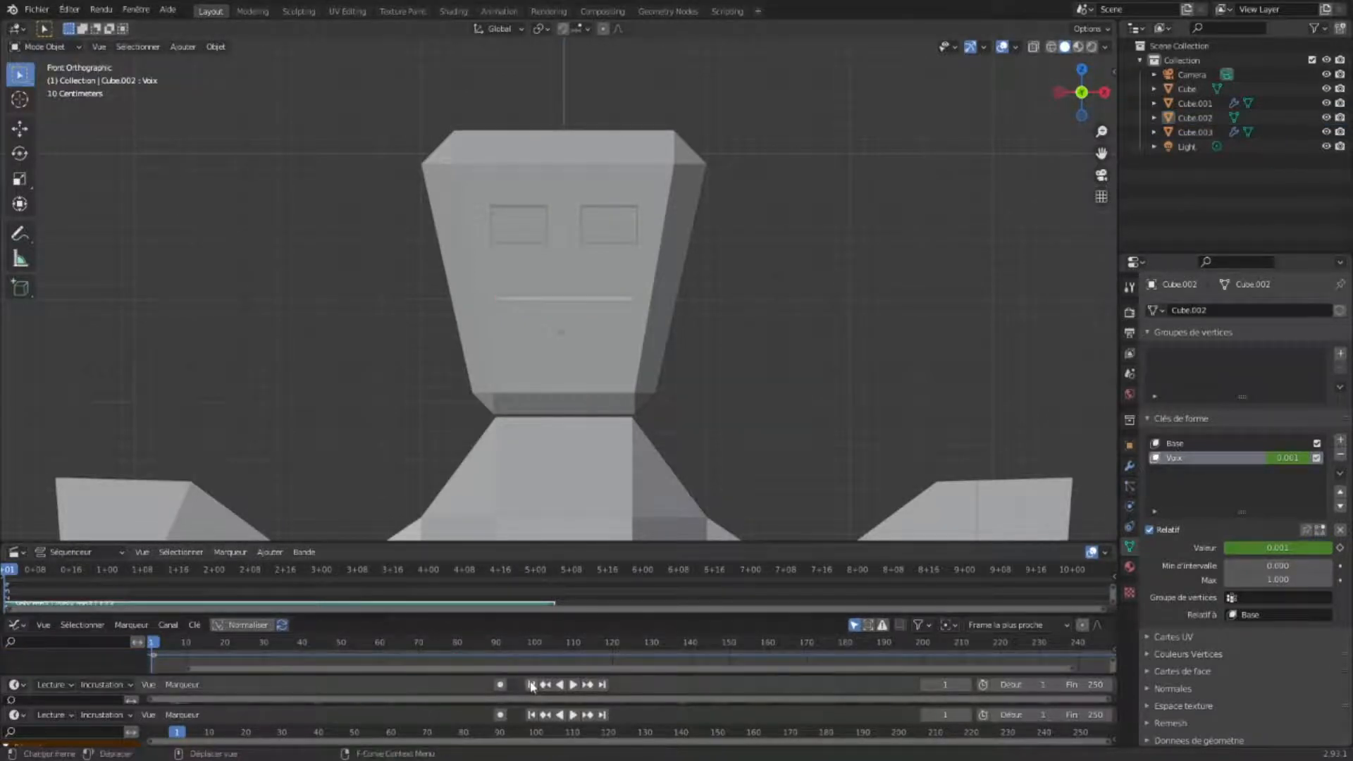
left_click(572, 685)
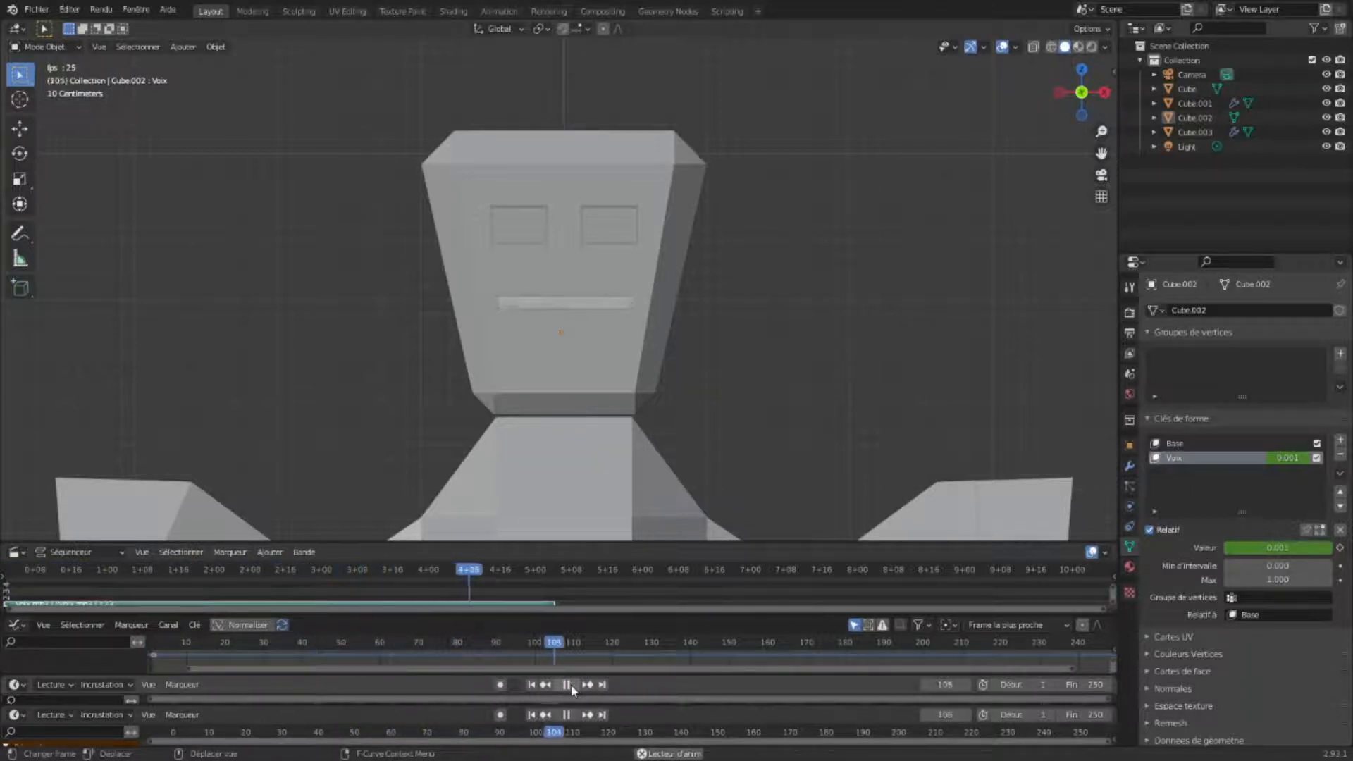
left_click(568, 687)
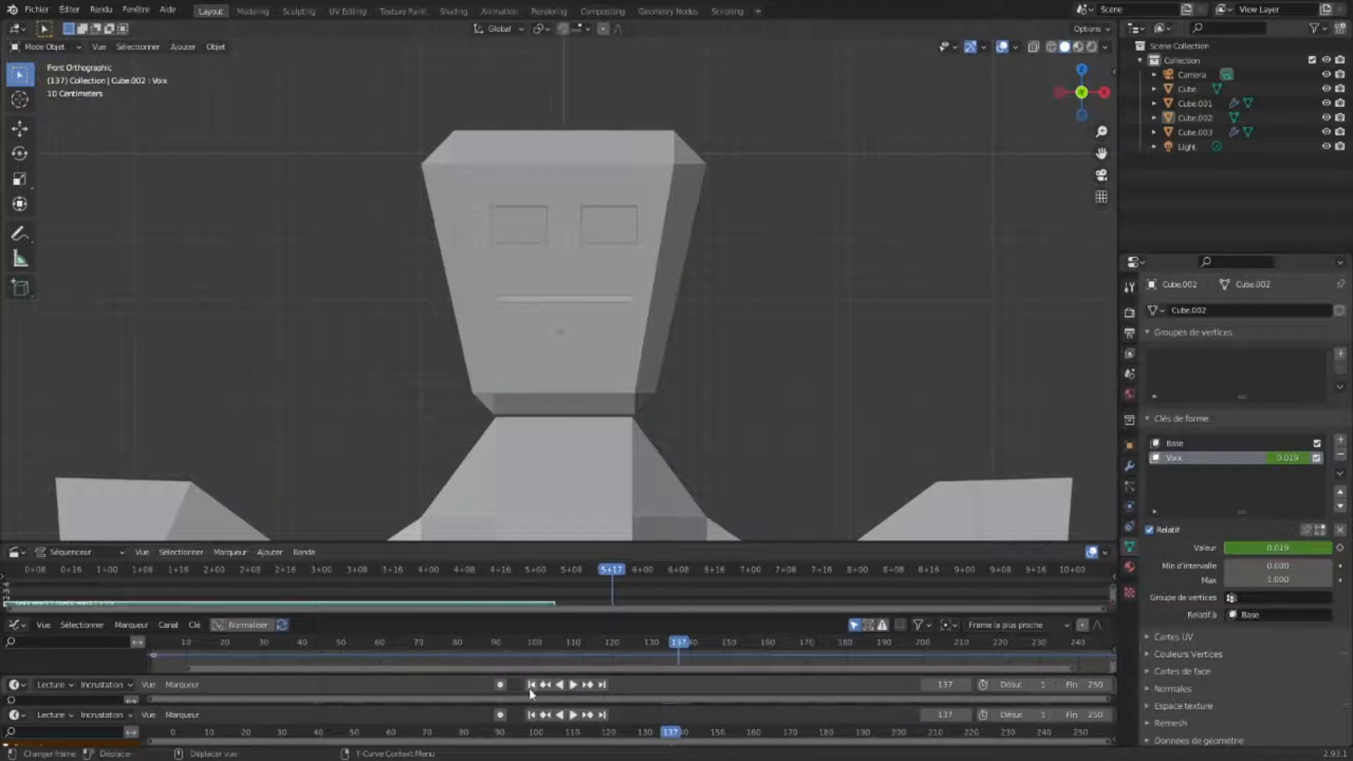
left_click(532, 685)
- Rearrange the editor areas to enlarge the Graph Editor, and reselect the mouth object
left_click(685, 540)
left_click_drag(687, 544, 689, 446)
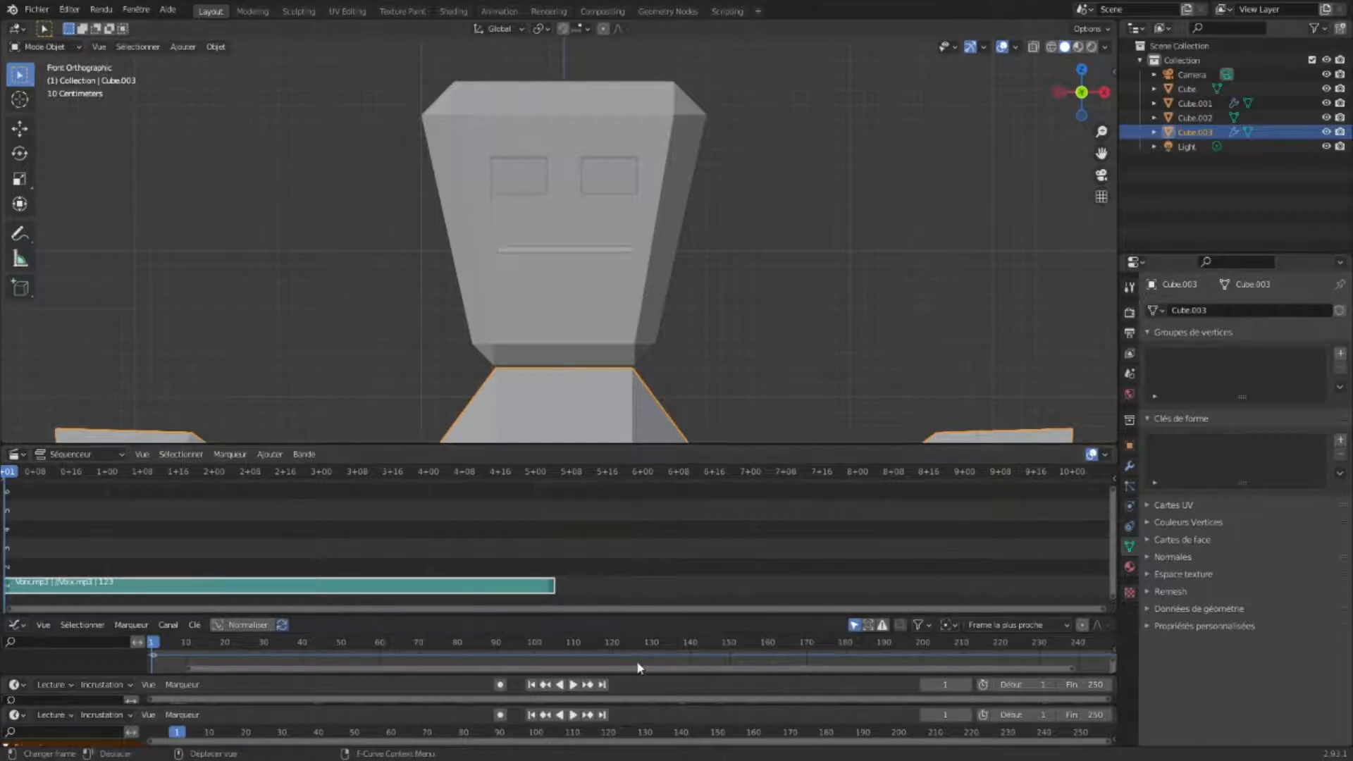
left_click_drag(640, 674, 637, 634)
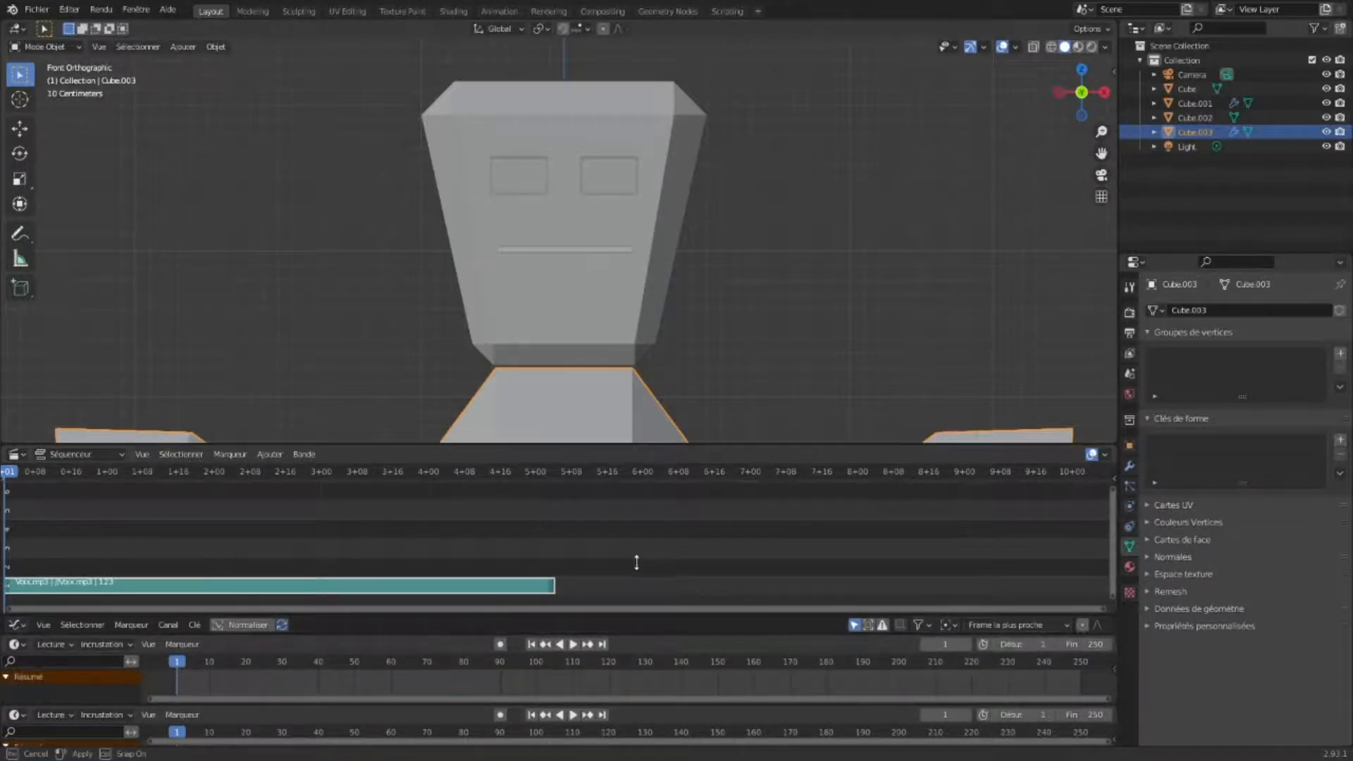
left_click_drag(642, 444, 655, 383)
left_click_drag(655, 614, 658, 471)
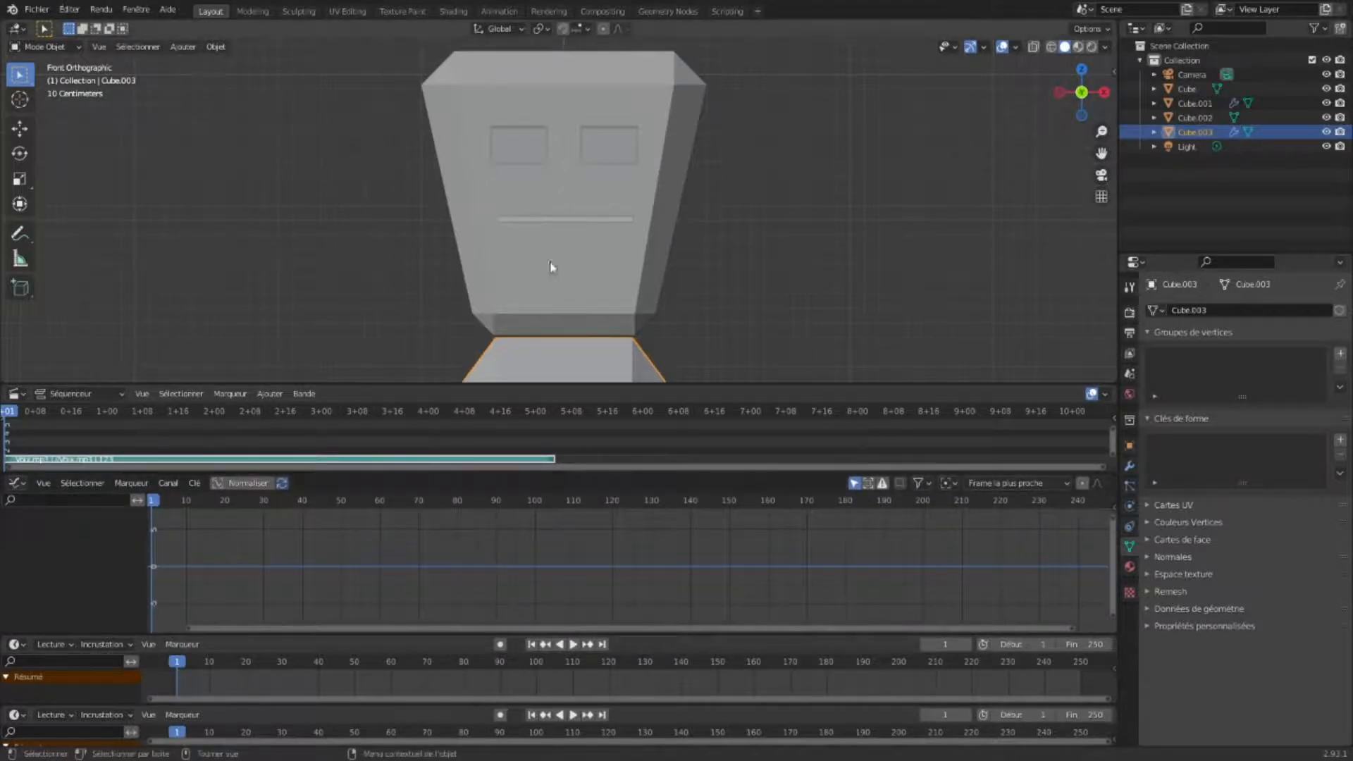
left_click(560, 219)
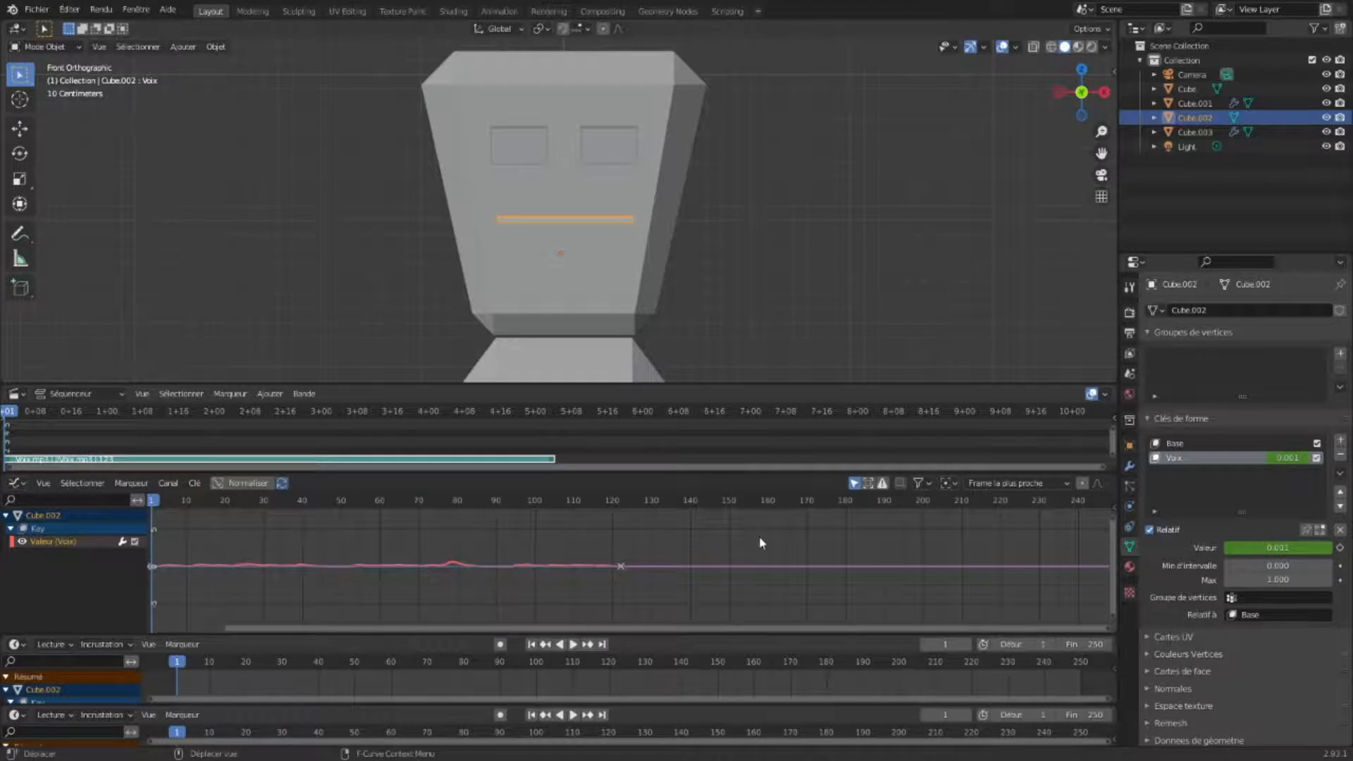
- Add an Envelope modifier to the Voix F-curve and give it a control point
key("n")
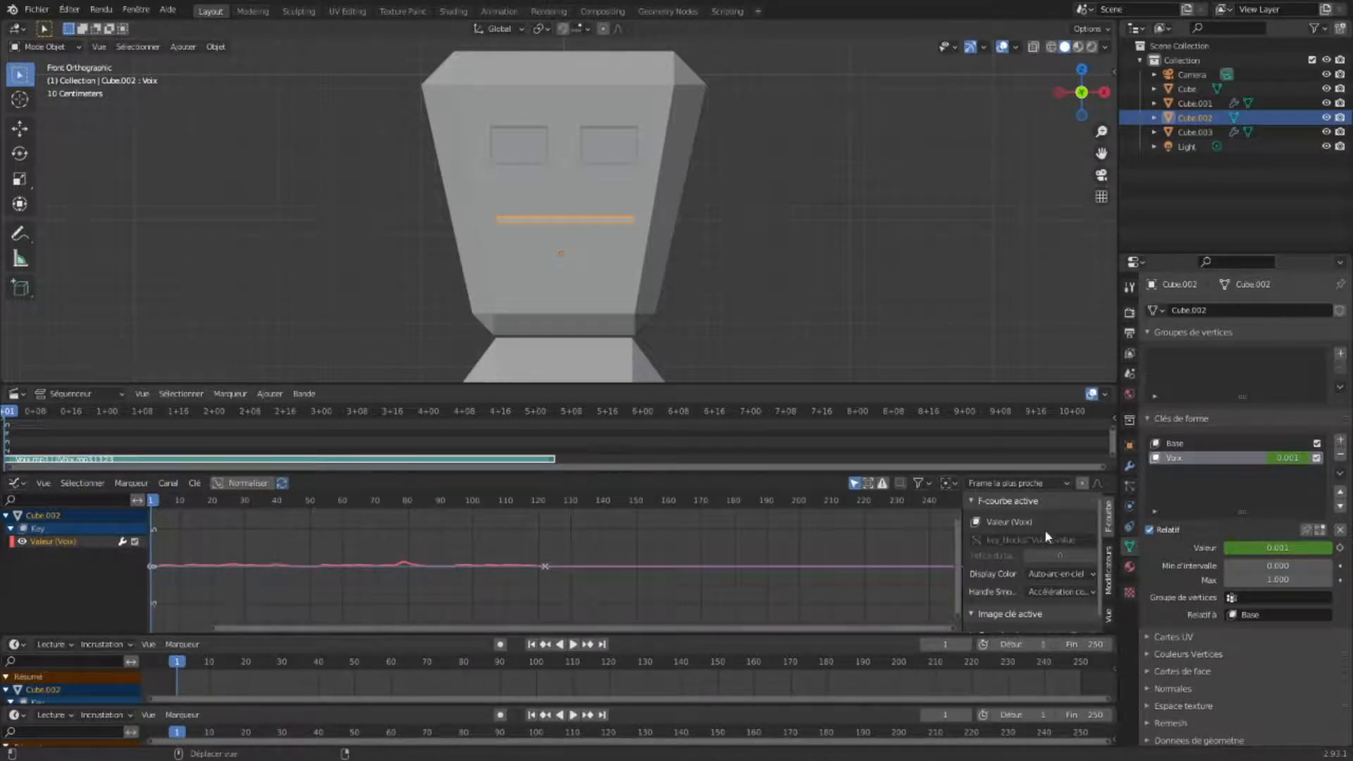
left_click(1110, 567)
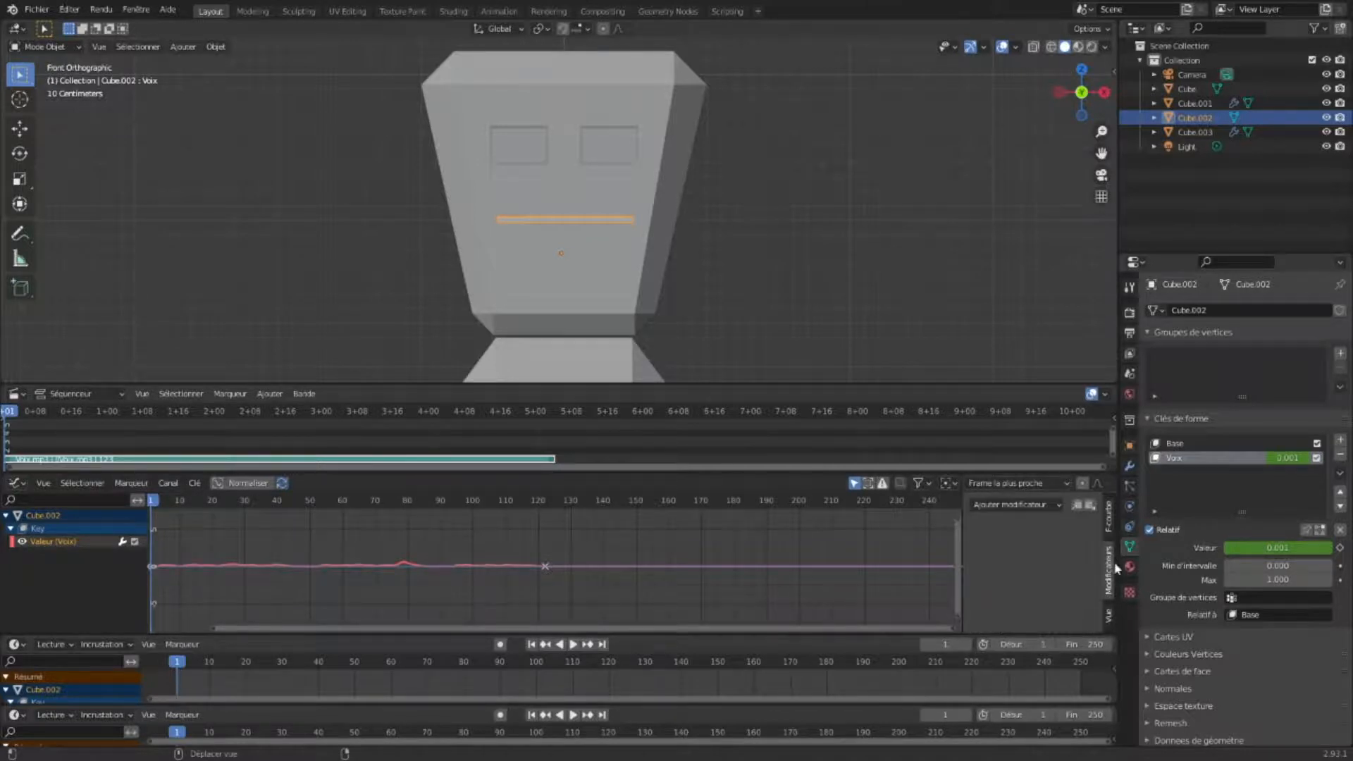
left_click(1024, 505)
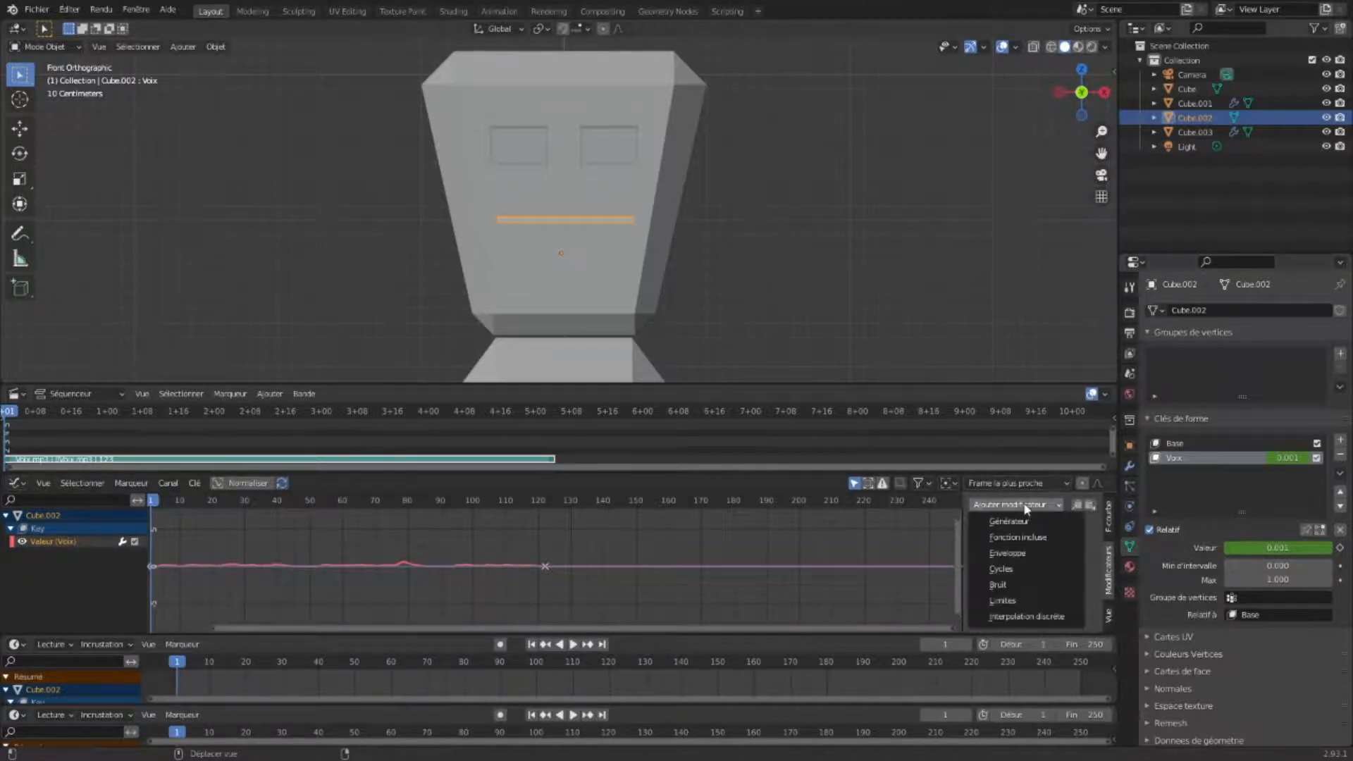
left_click(1011, 554)
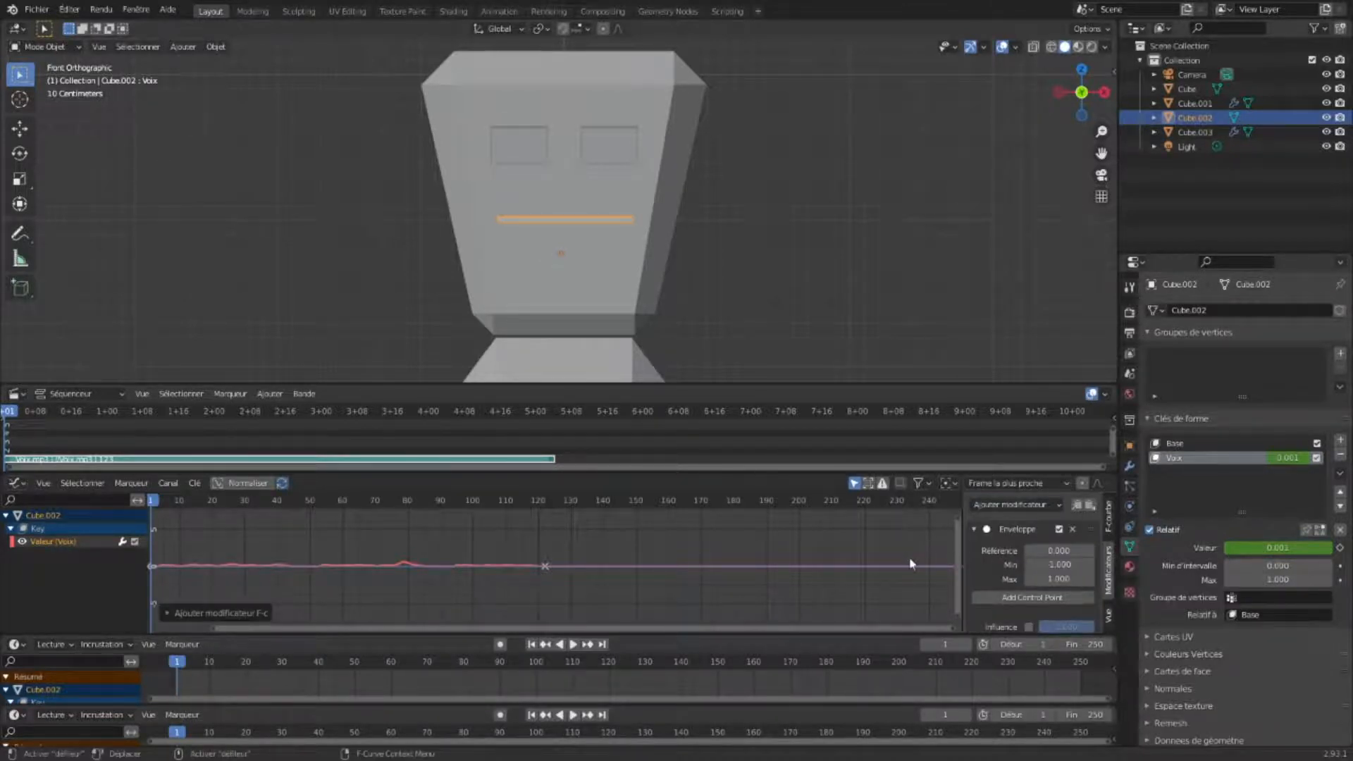
left_click(1003, 599)
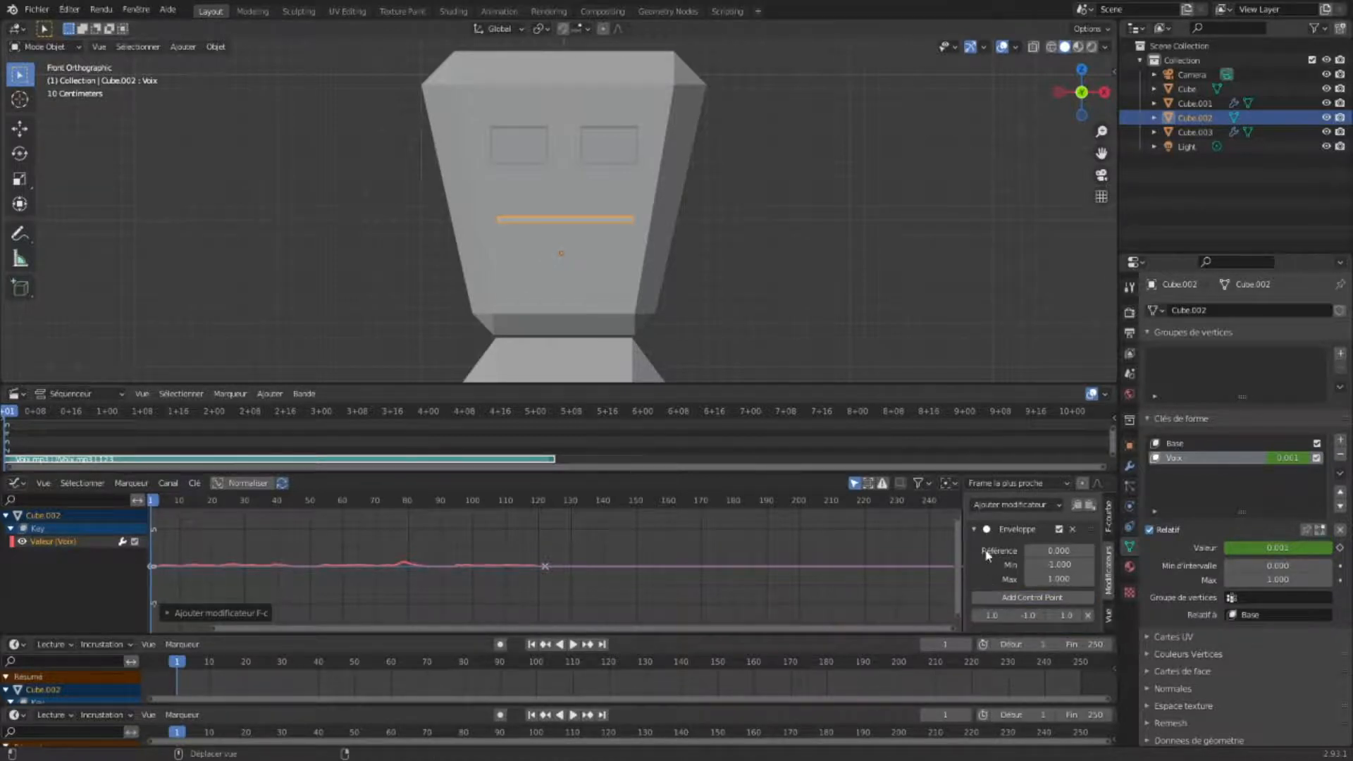
- Set the envelope control point's minimum to -2.9 and maximum to 2.9
scroll(1006, 568, "down", 1)
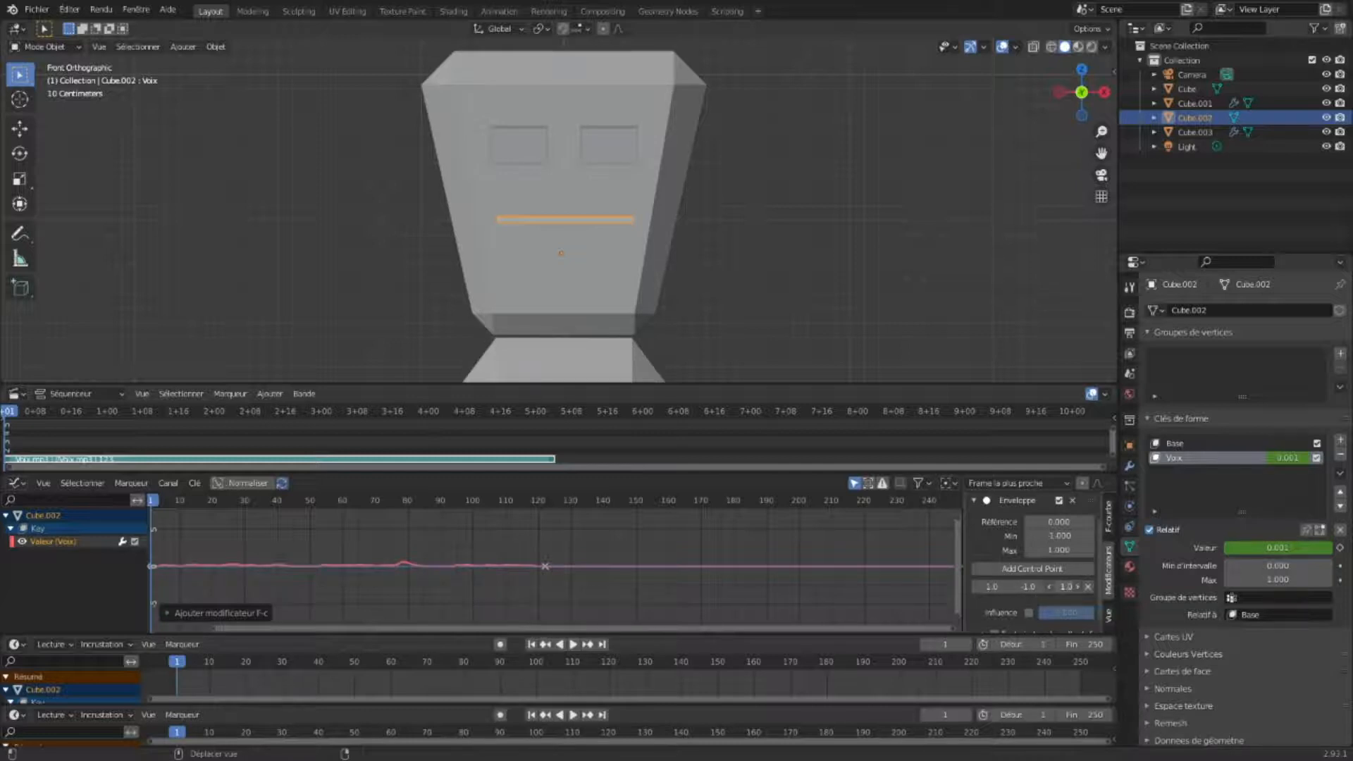
left_click_drag(1065, 586, 1104, 587)
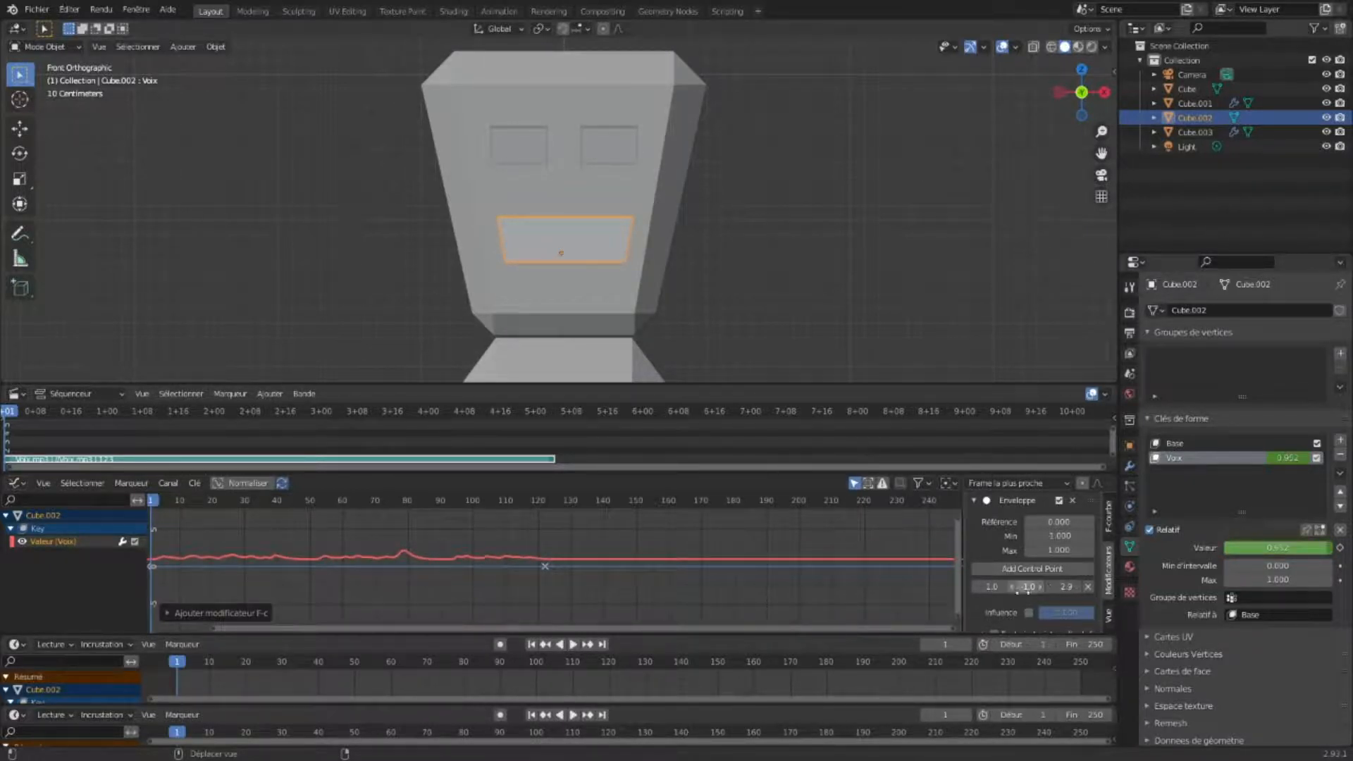
left_click_drag(1029, 586, 1045, 587)
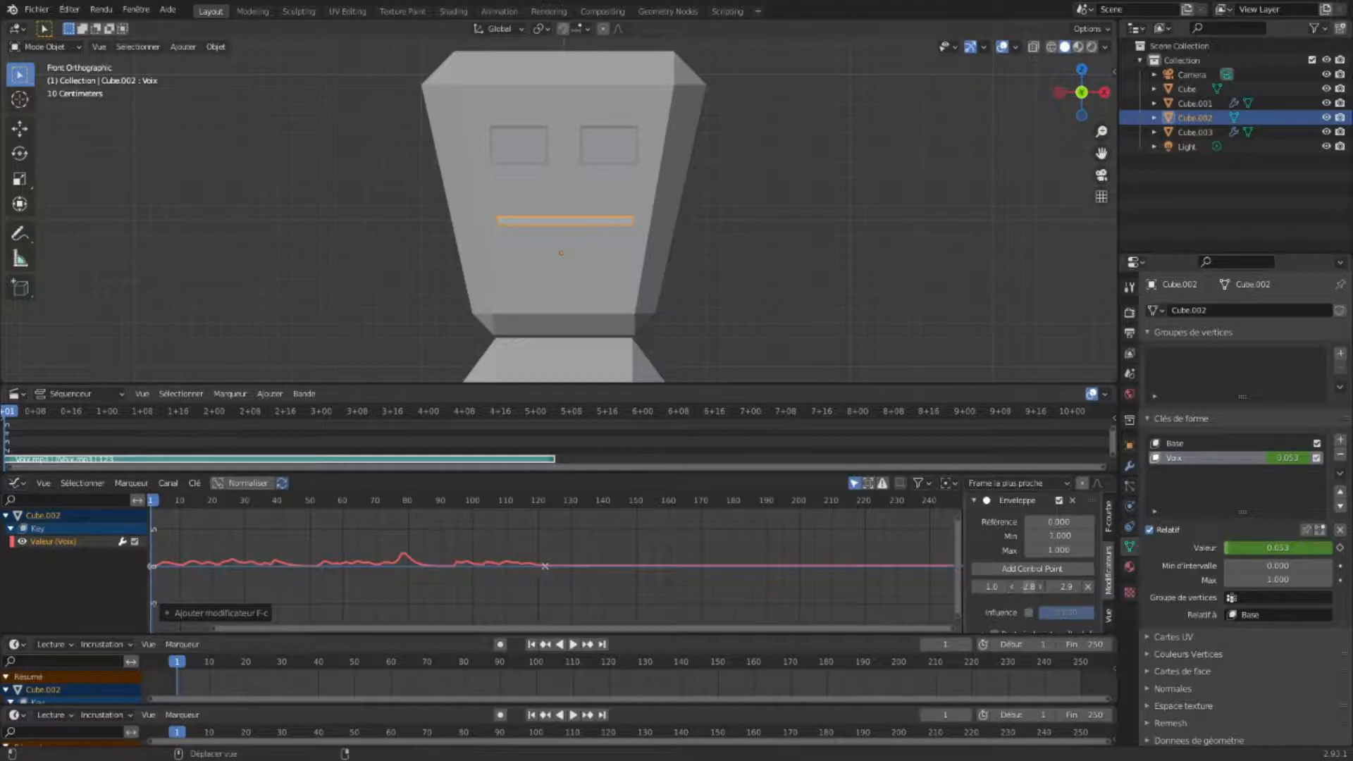
left_click(1012, 586)
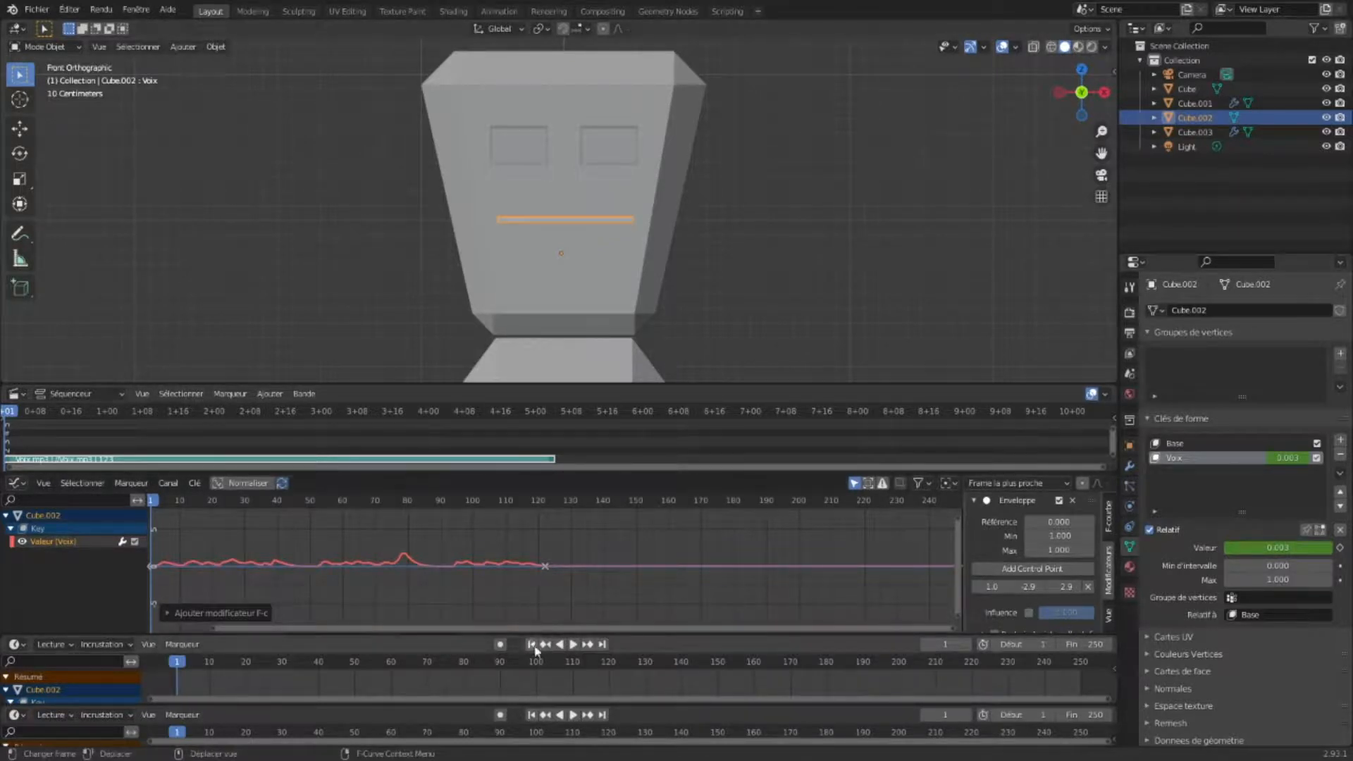
- Play the animation while zooming and orbiting the viewport to check the amplified mouth movement, then stop
left_click(573, 645)
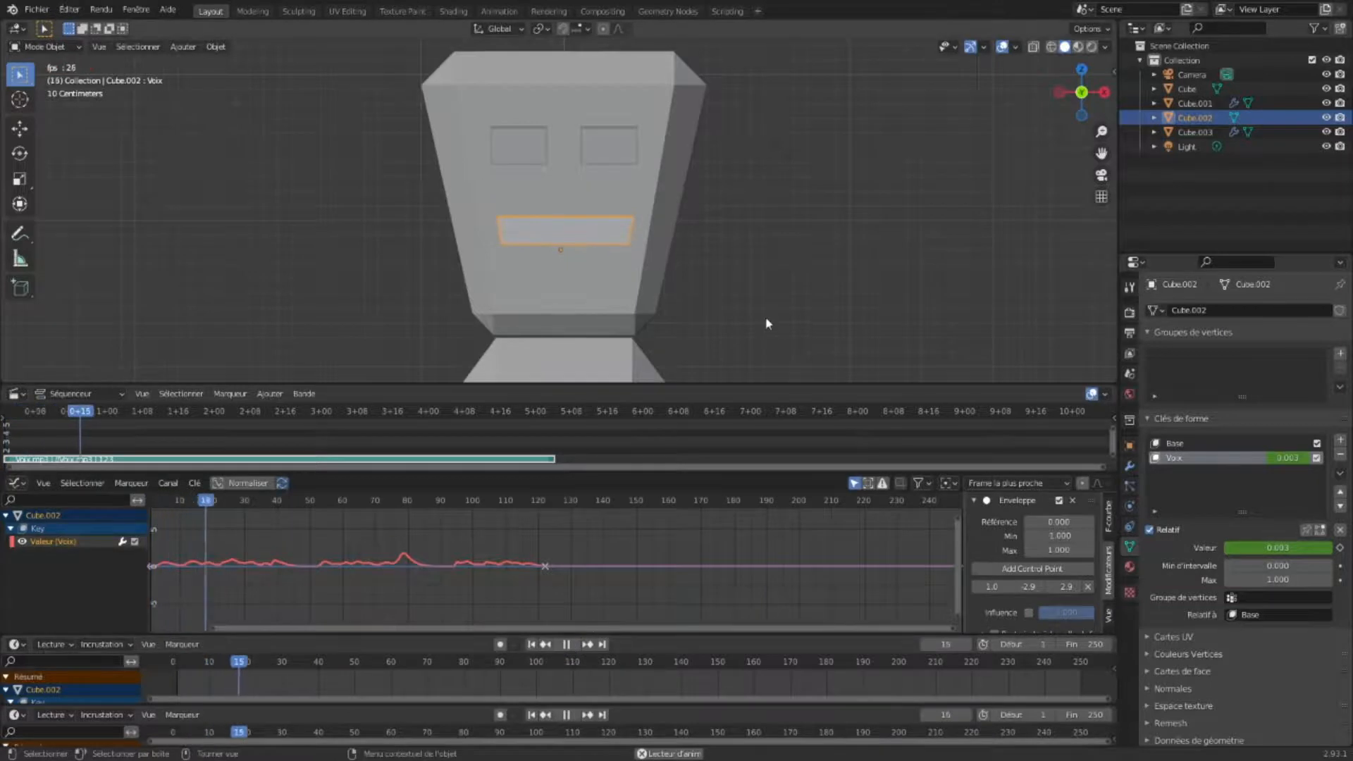
scroll(731, 279, "down", 4)
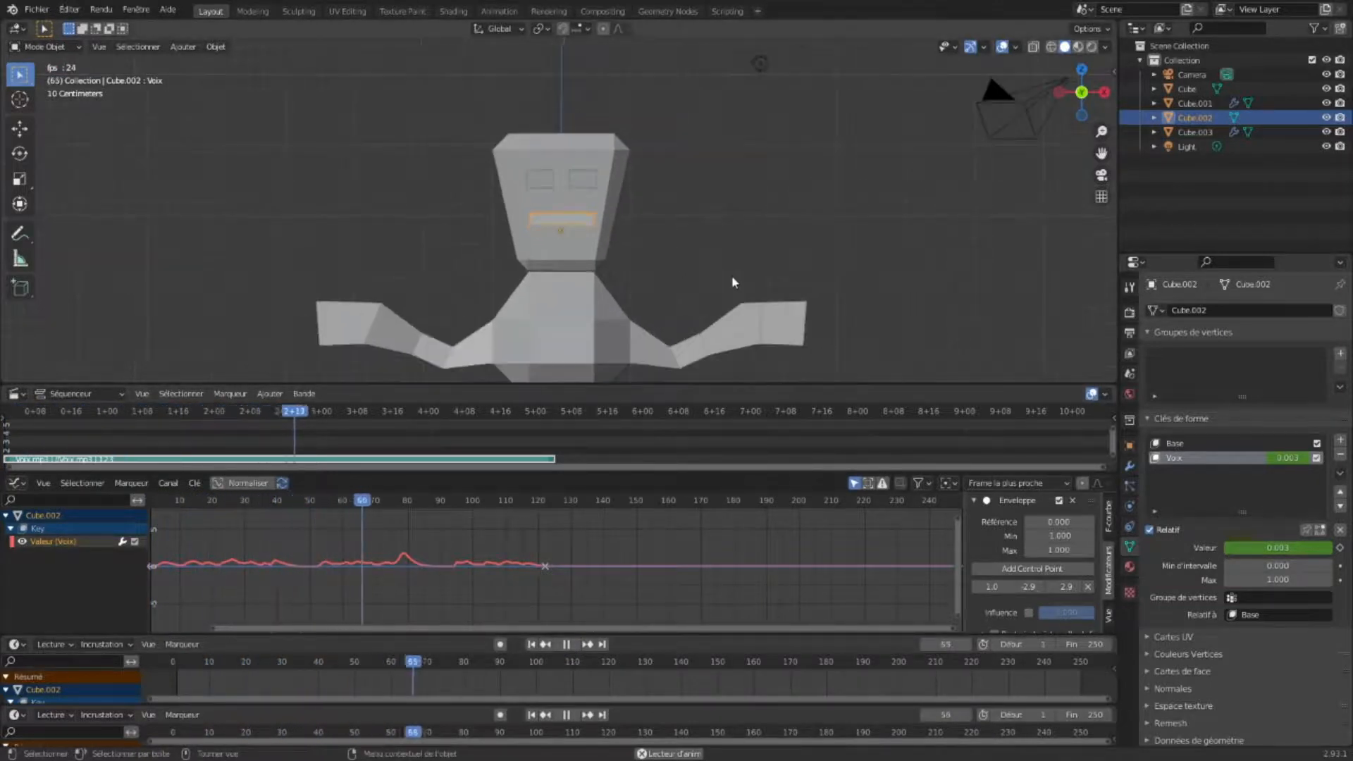
middle_click_drag(731, 280, 675, 255)
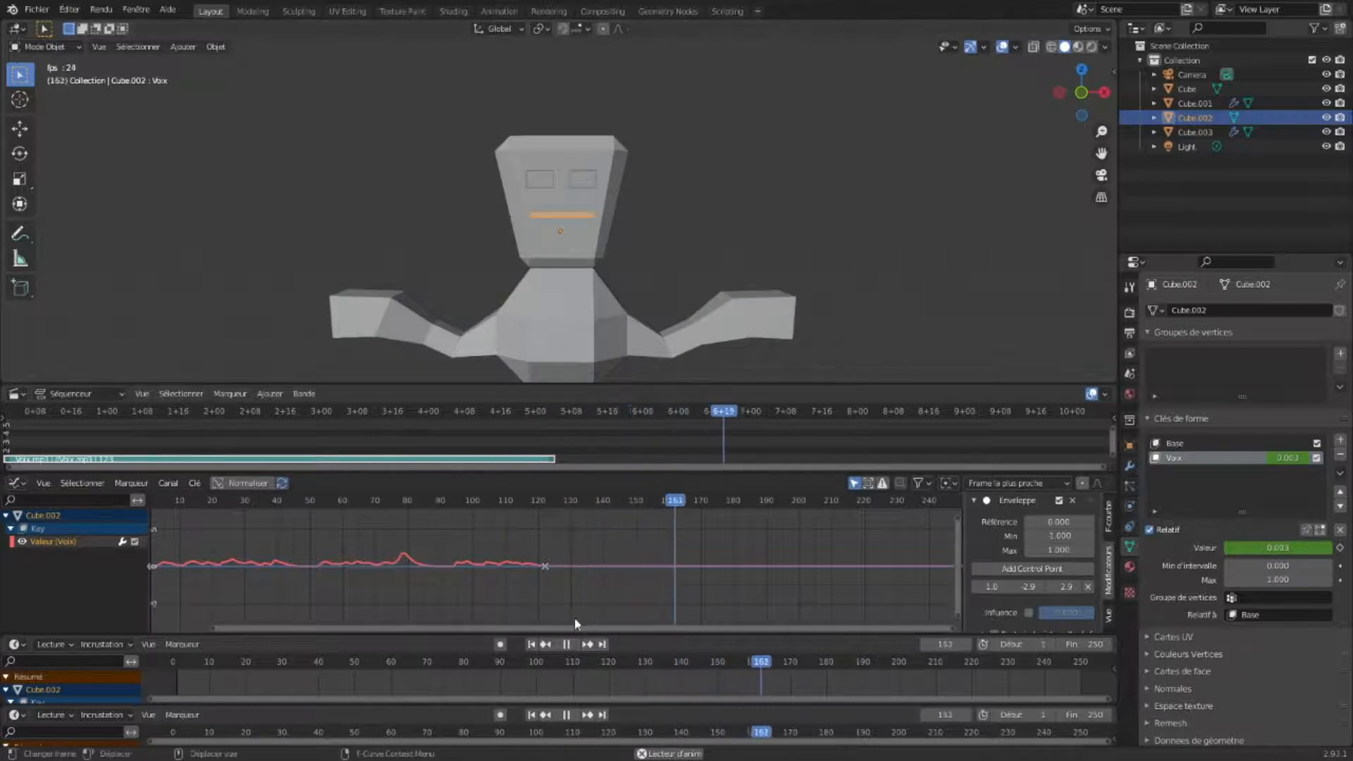
key("space")
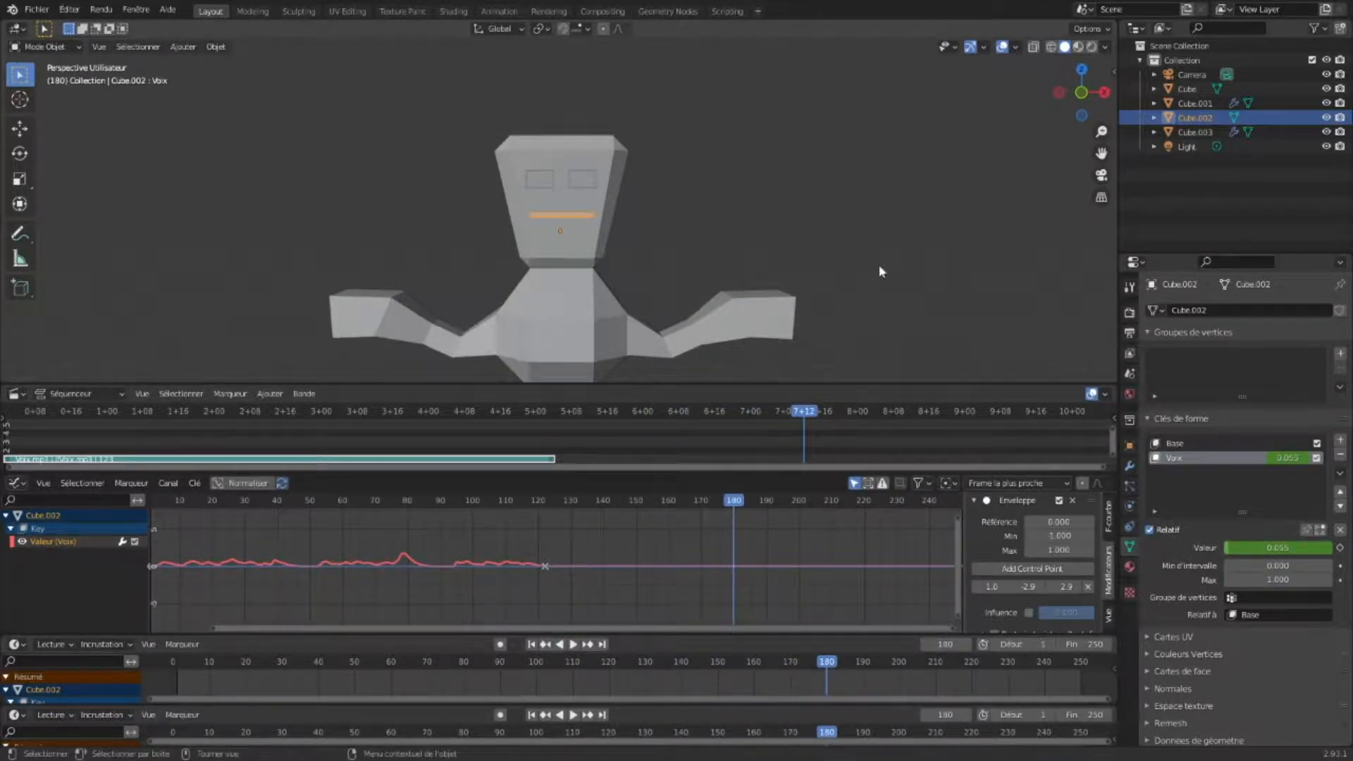
- Switch the viewport to rendered shading and play the animation from the start, then stop
left_click(1092, 47)
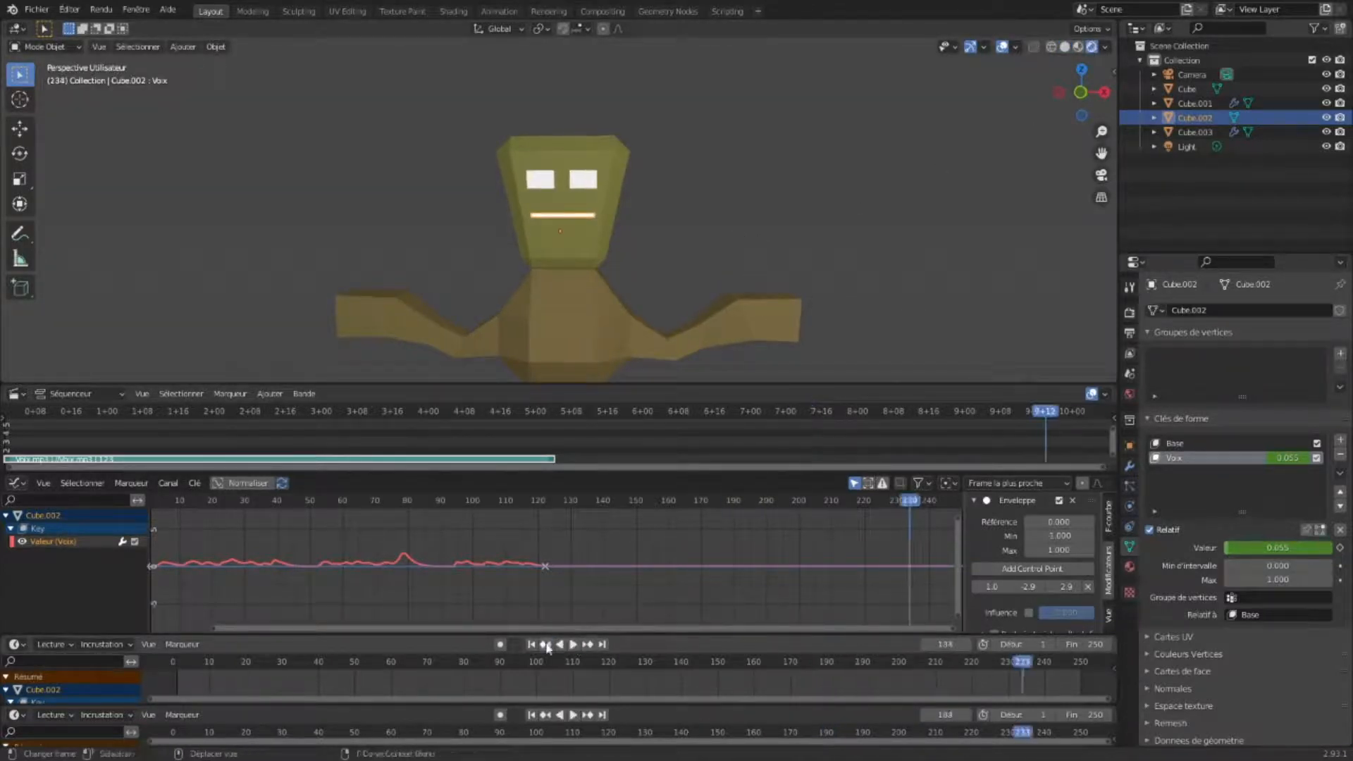
left_click(533, 645)
left_click(573, 645)
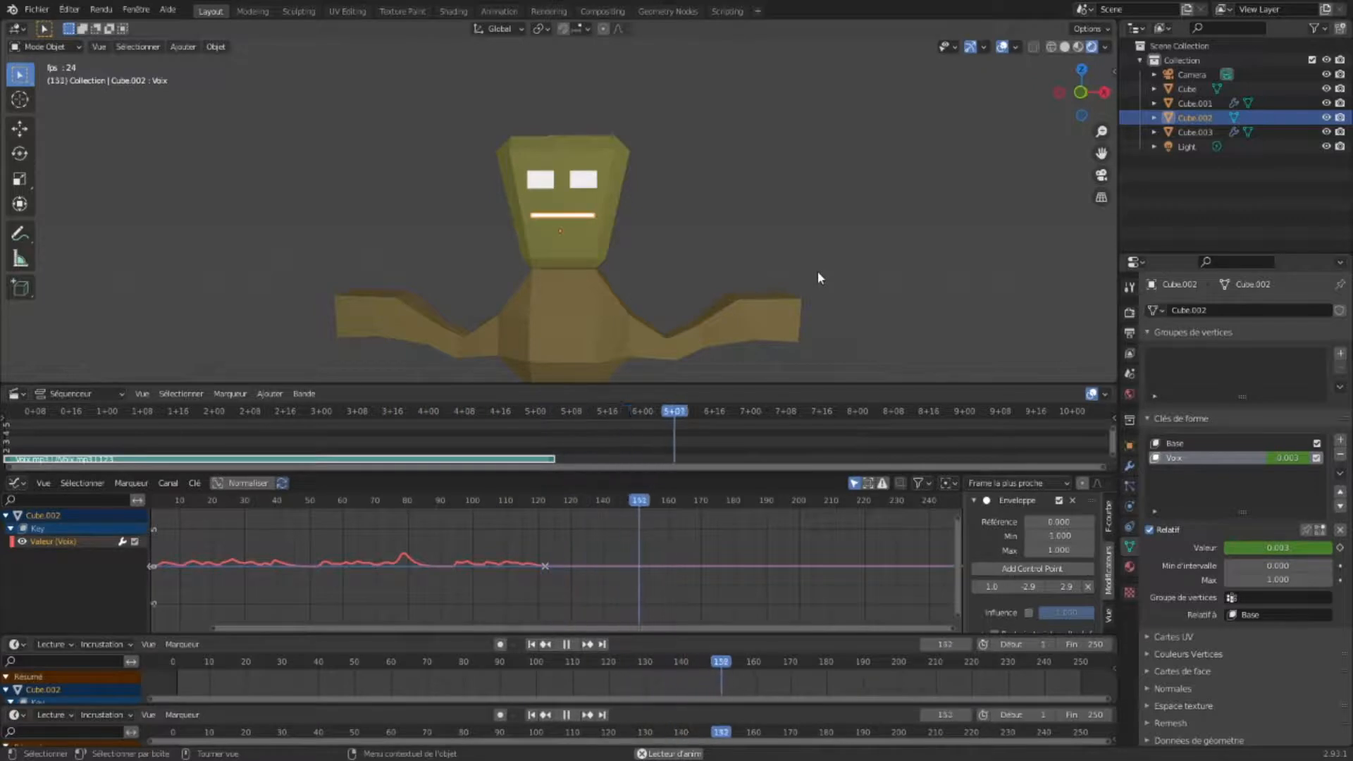
key("space")
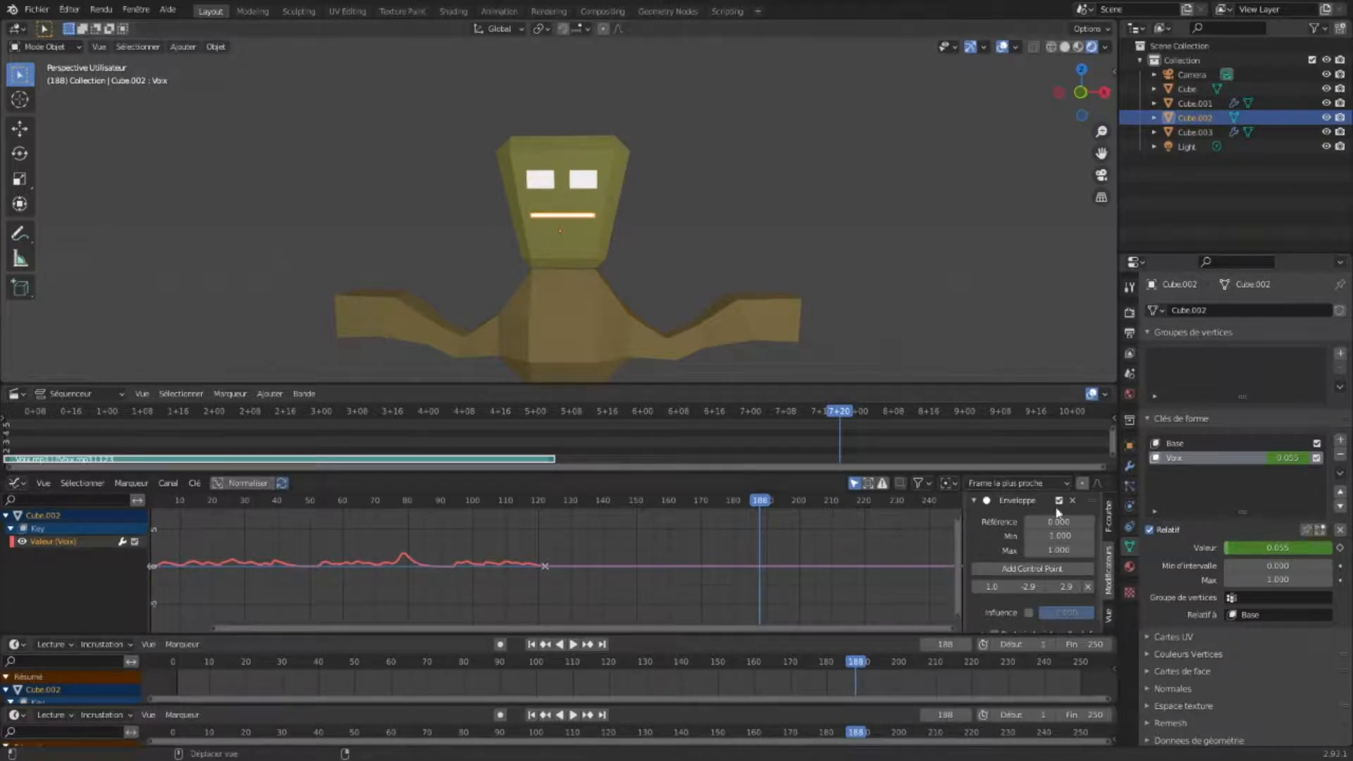
- Collapse the Envelope modifier panel and replay the animation from the start while orbiting the view
left_click(976, 501)
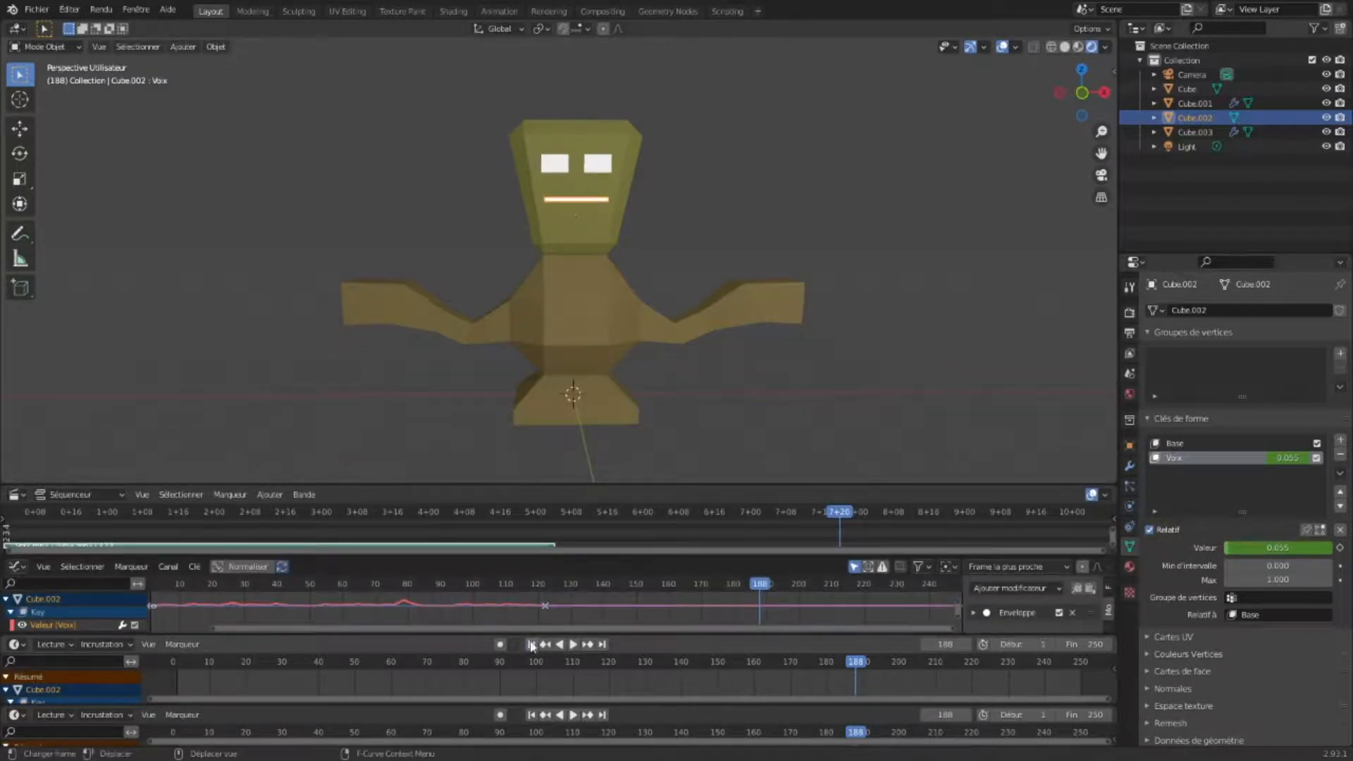
left_click(546, 645)
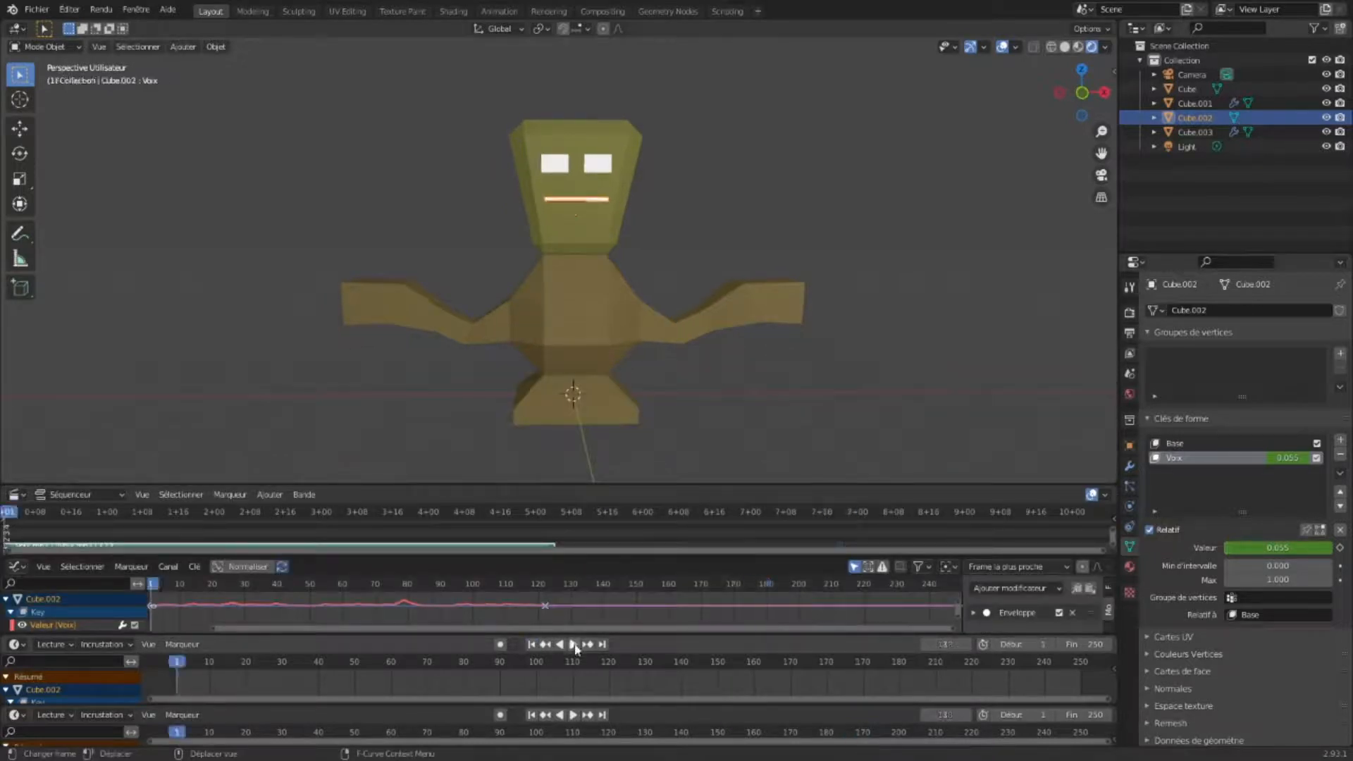
left_click(573, 644)
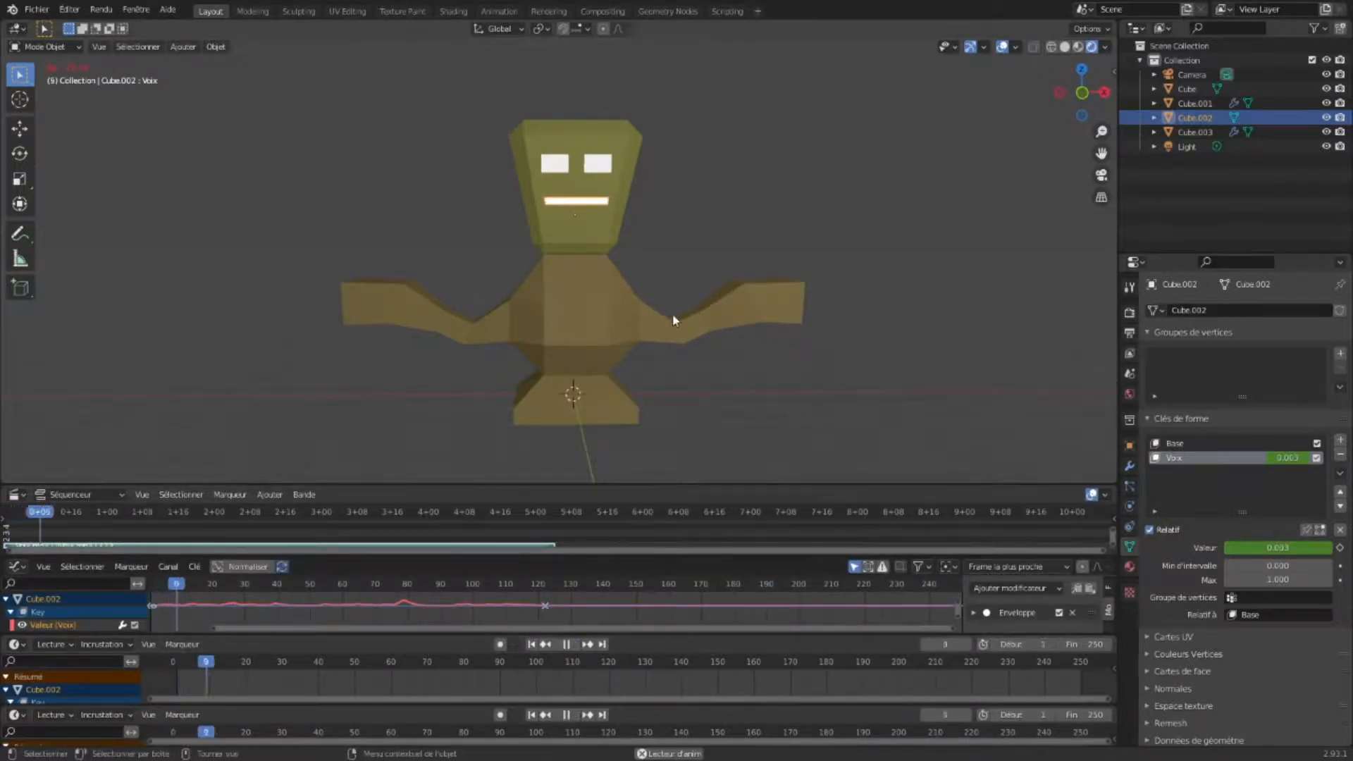
middle_click_drag(695, 334, 665, 274)
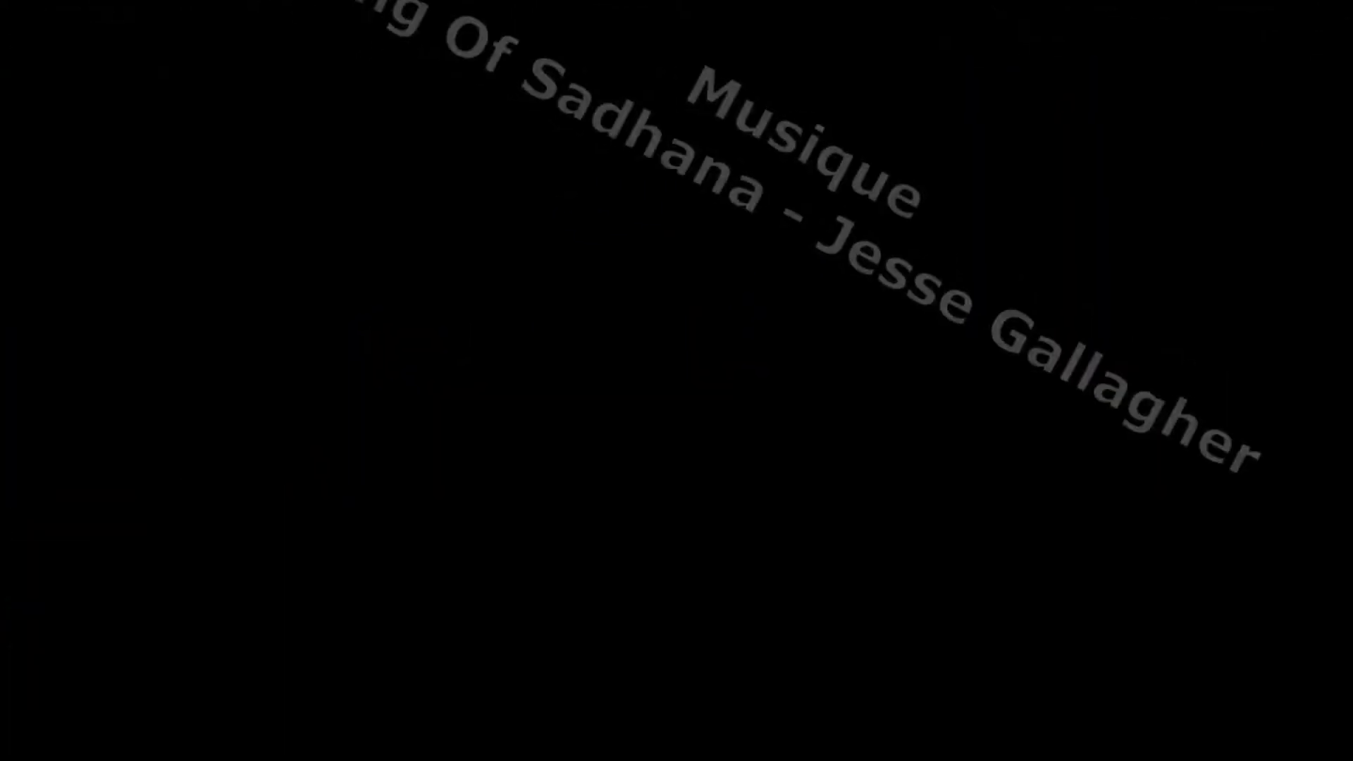